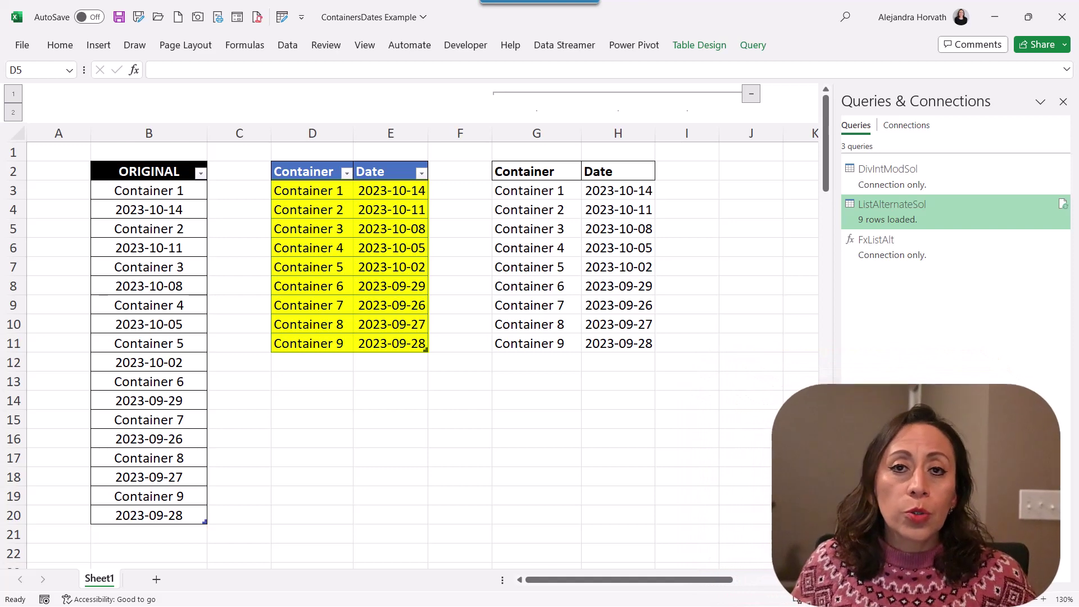
Check the formula behind the Container and Date result starting in G2, and collapse the grouped columns that hold it.
left_click(357, 198)
left_click(357, 194)
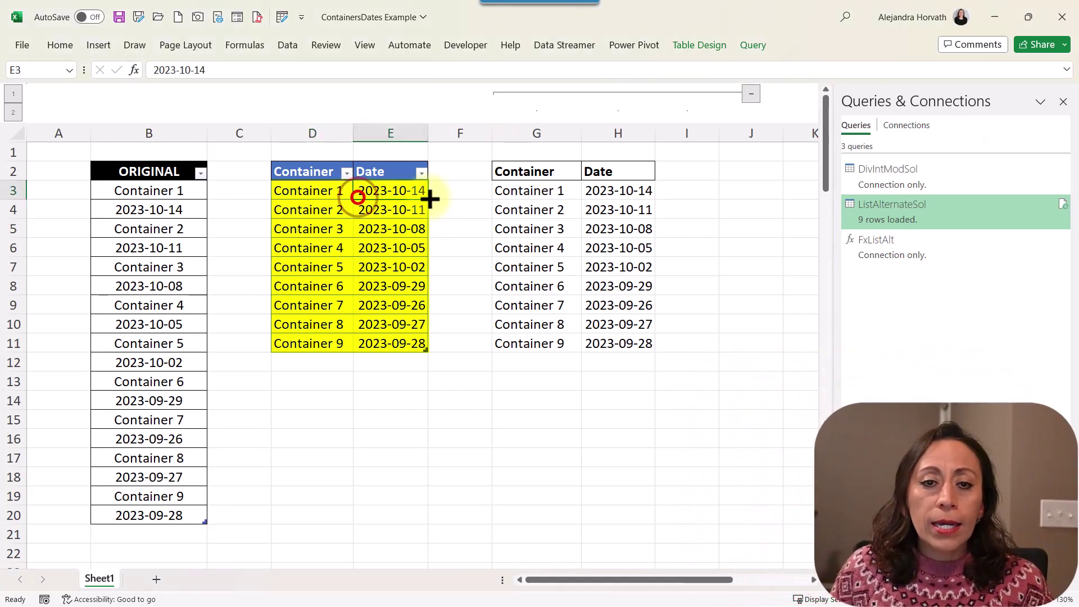
left_click(507, 193)
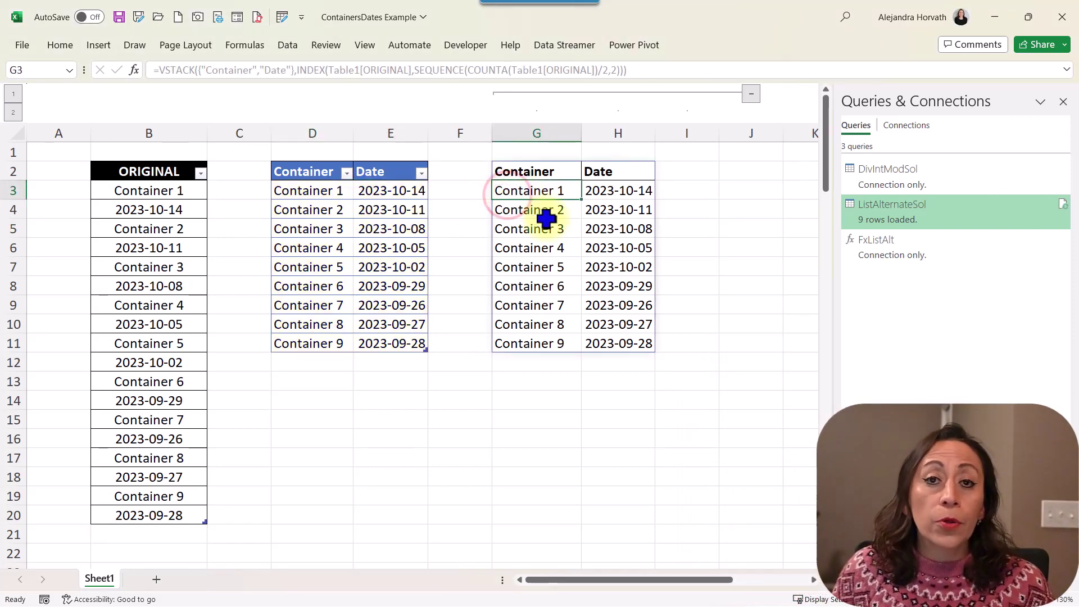
left_click(557, 172)
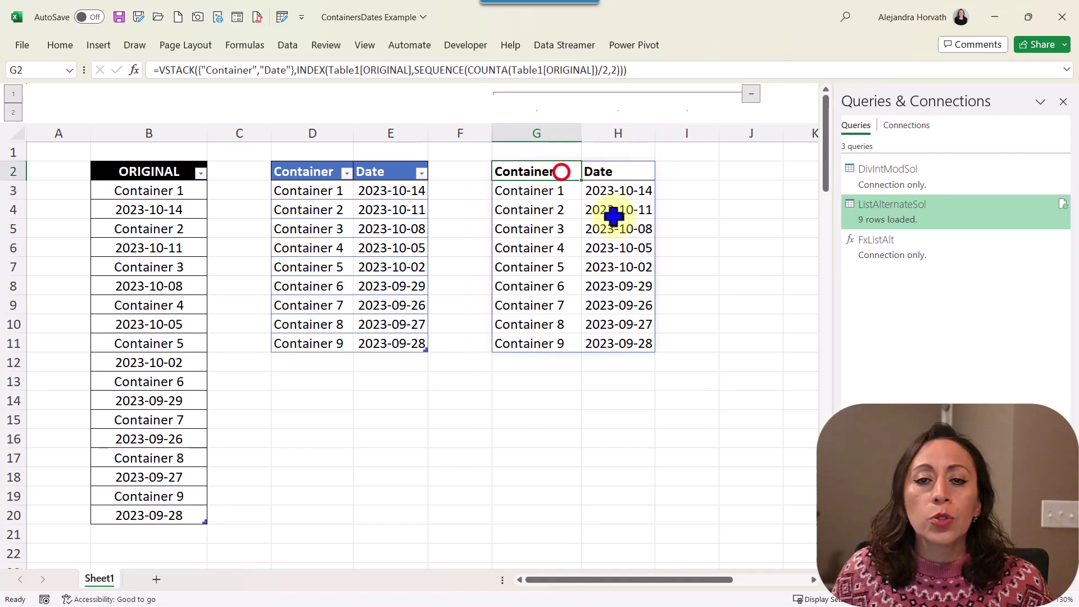
left_click(748, 94)
left_click(423, 212)
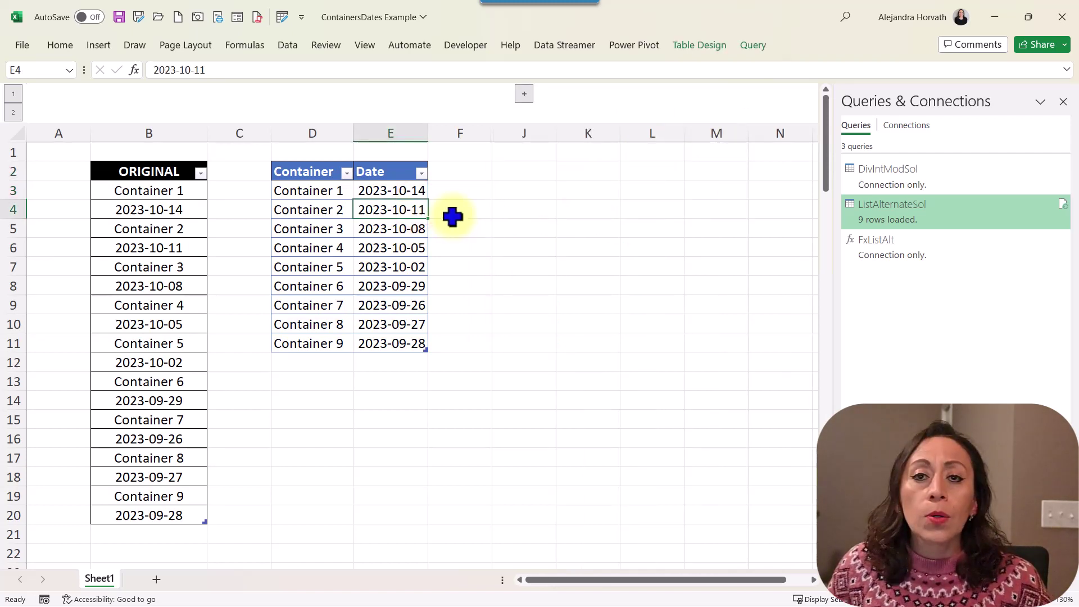
Review the Container and Date columns of the output table in D2:E11.
left_click(309, 189)
left_click_drag(310, 171, 301, 336)
left_click_drag(387, 172, 386, 343)
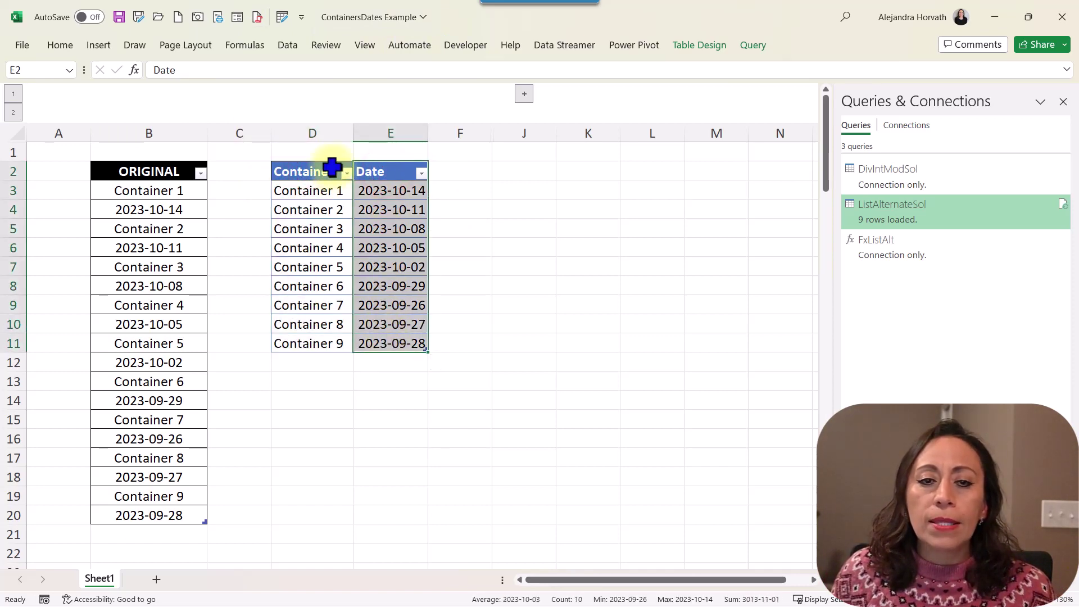
Bring the ORIGINAL table into the Power Query editor as a new query.
right_click(145, 210)
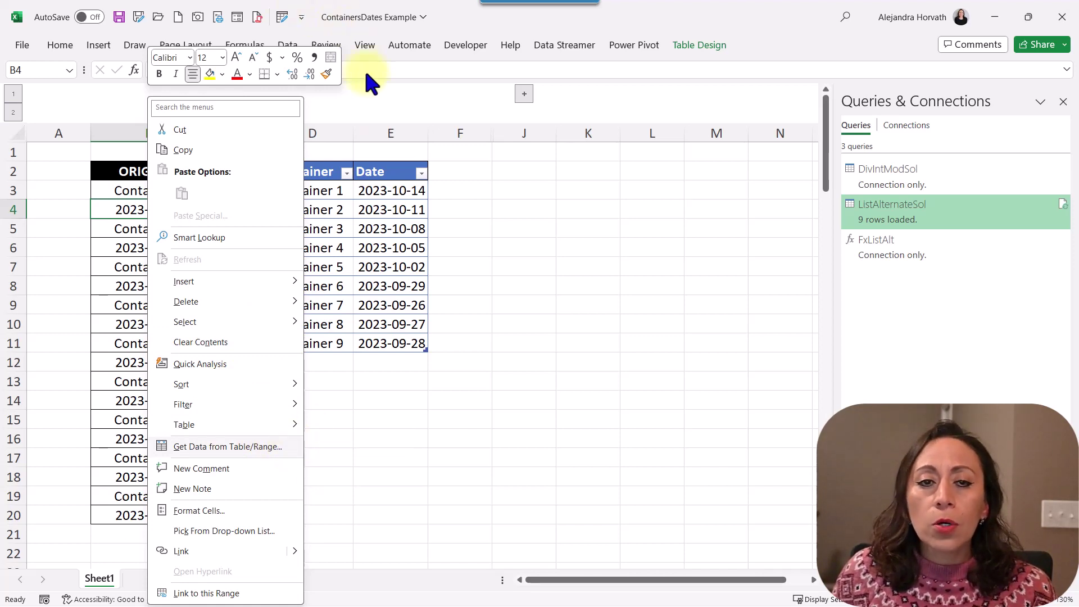
left_click(290, 47)
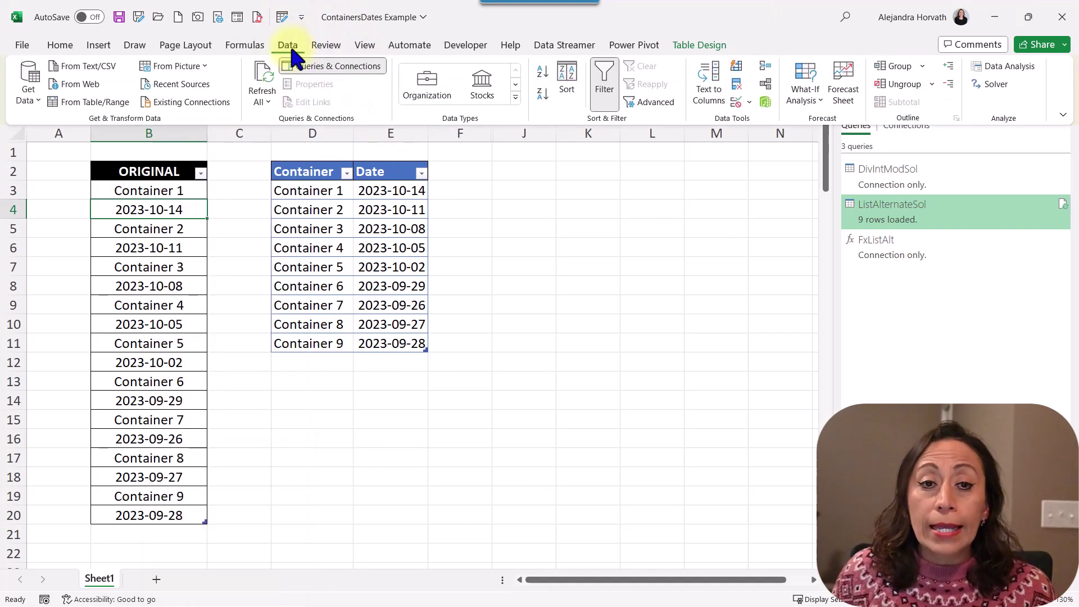
left_click(99, 101)
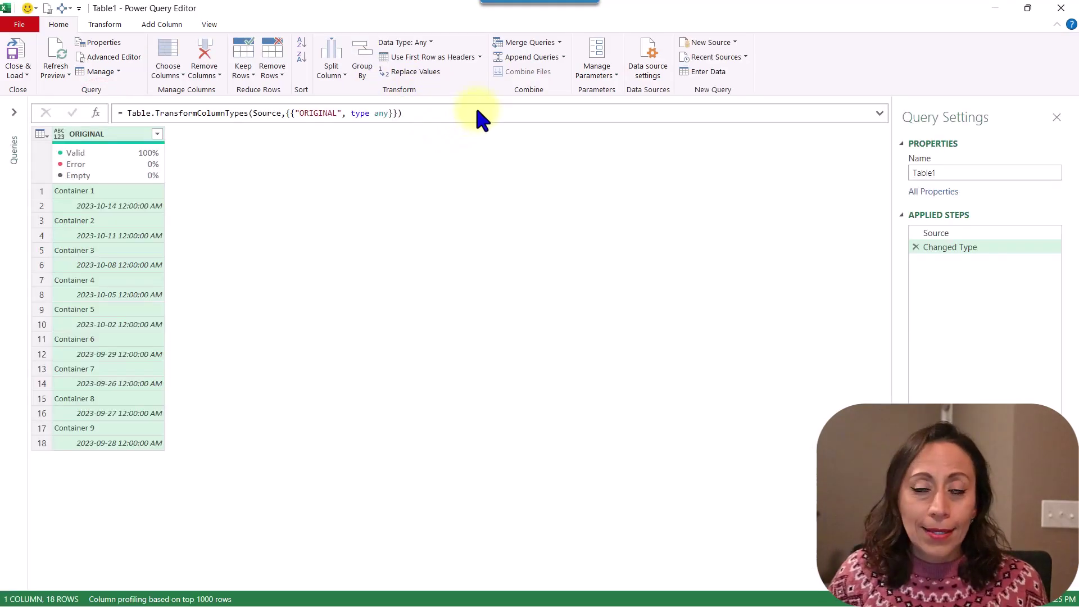
key("ctrl+shift+equal")
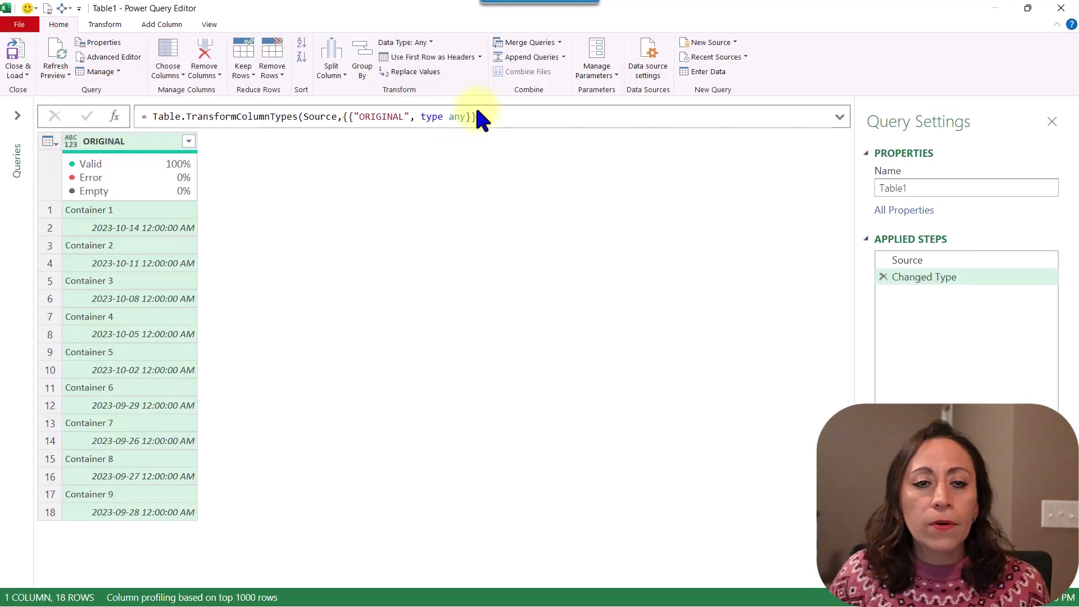
key("ctrl+shift+equal")
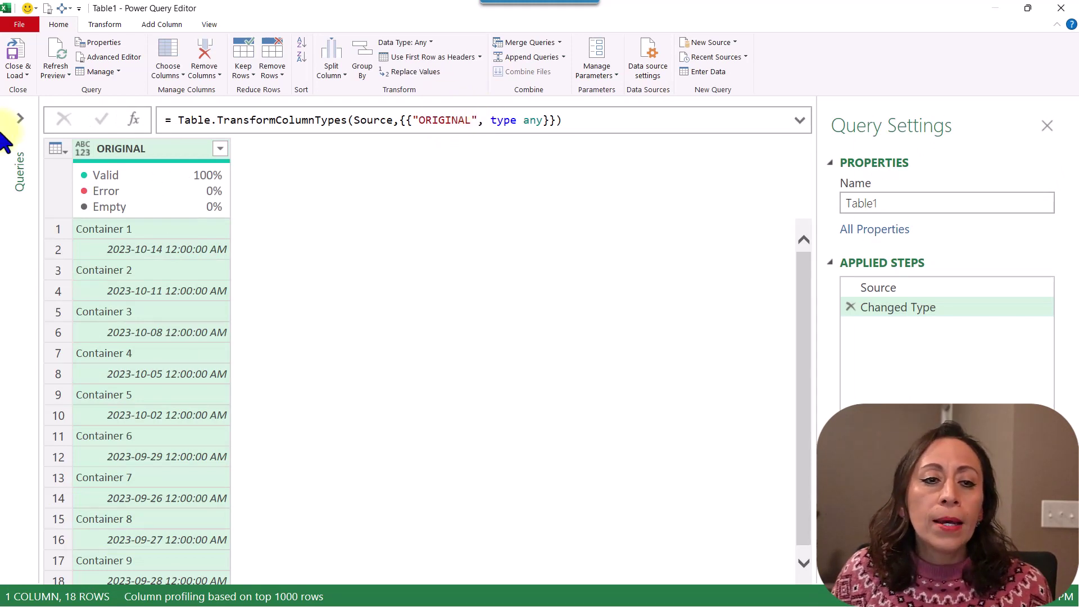
Review the IntegerDivision, CalculatedModulo and PivotedColumn steps of the DivIntModSol query, and view the ListAlternateSol query.
left_click(21, 118)
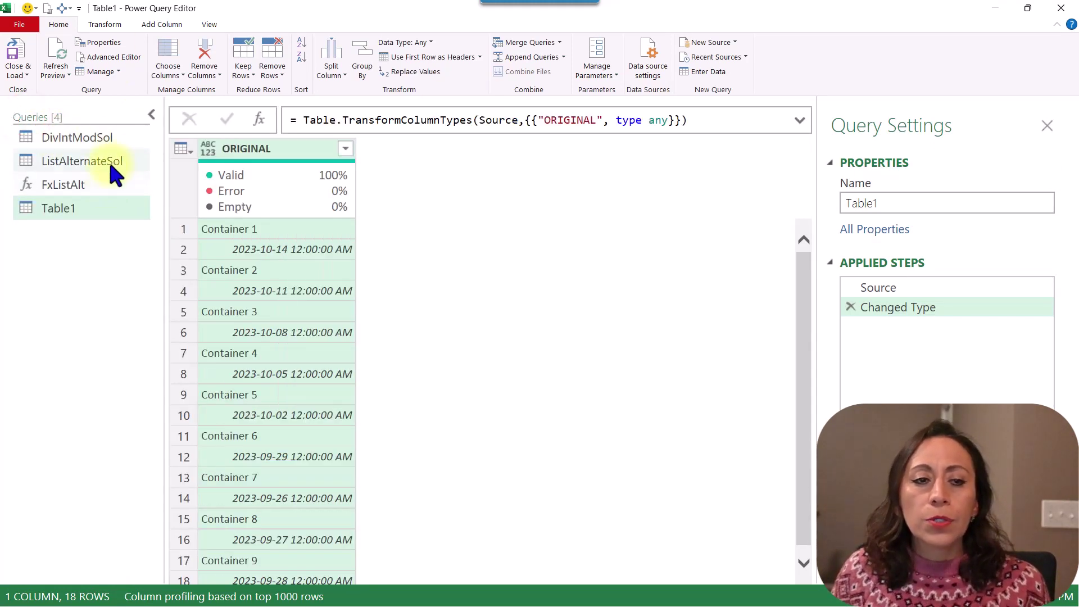
left_click(120, 135)
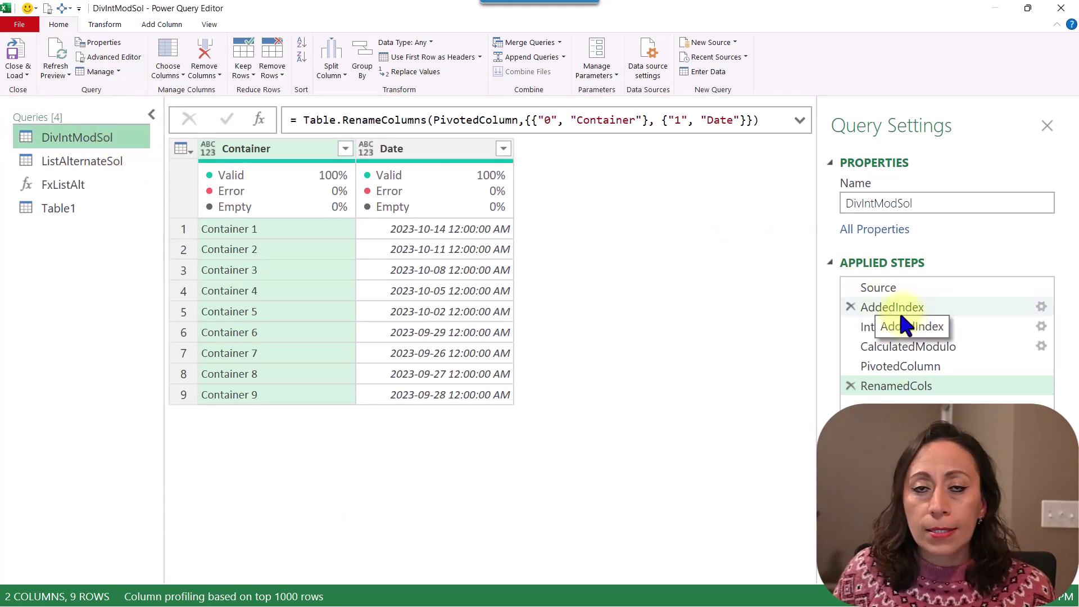
left_click(906, 324)
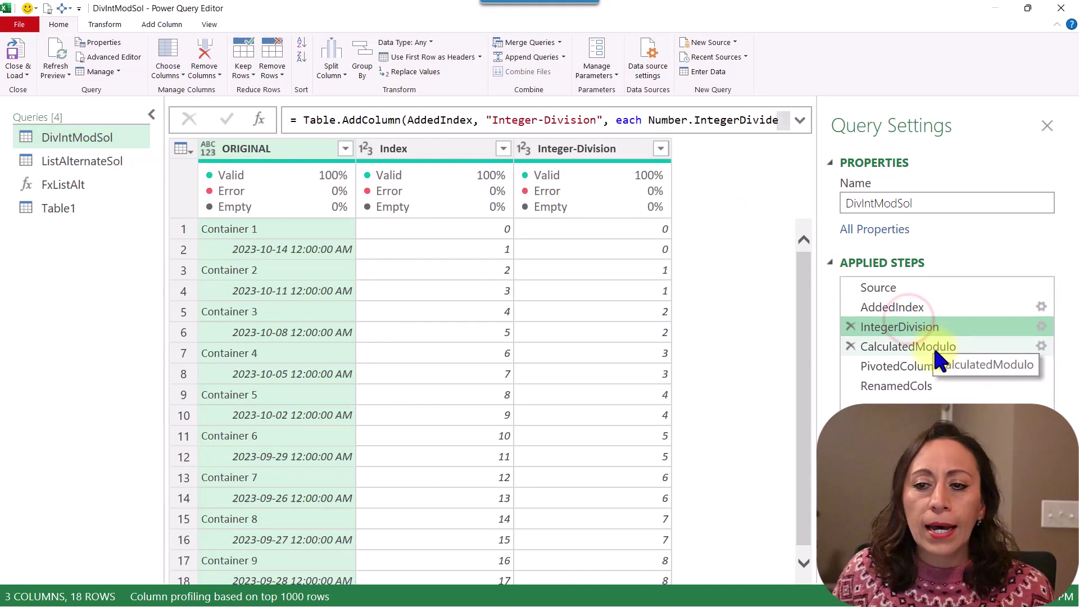
left_click(939, 352)
left_click(950, 366)
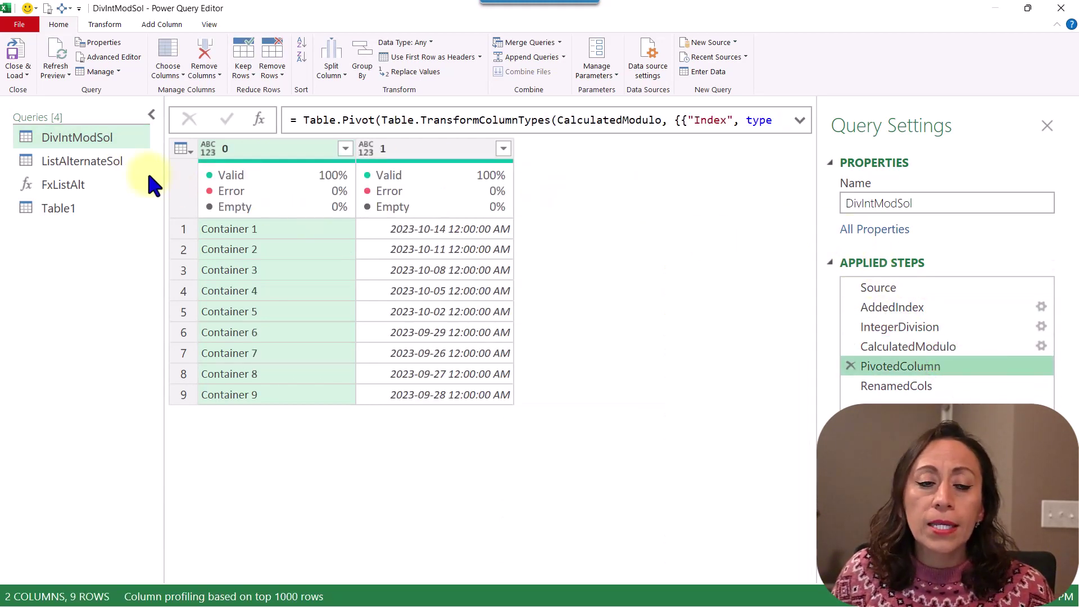
left_click(117, 162)
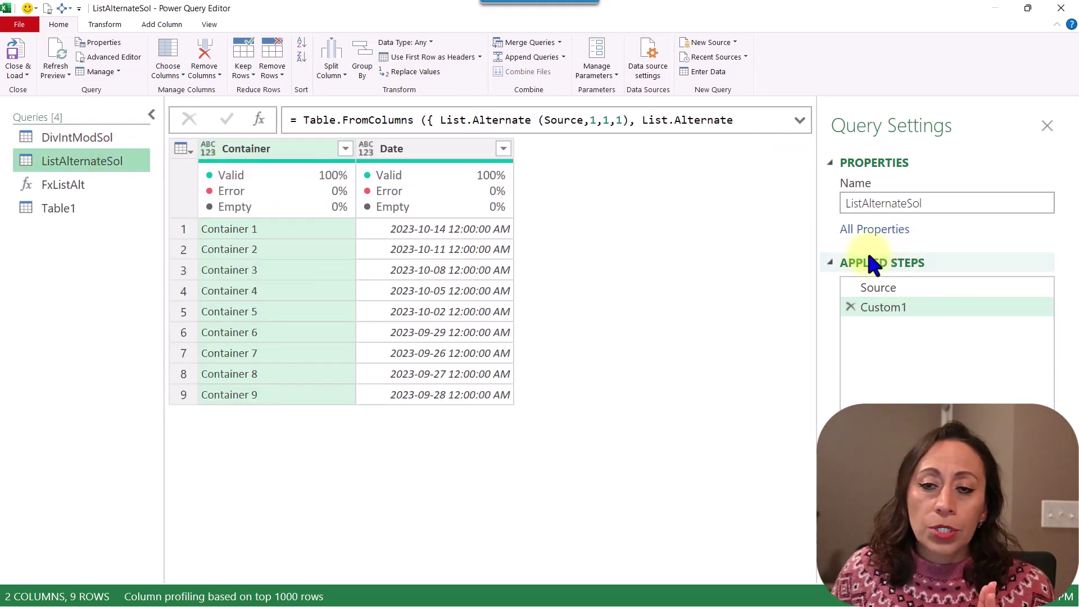
Read the List.Alternate documentation in the FxListAlt query, covering the parameter descriptions and the function signature.
left_click(96, 191)
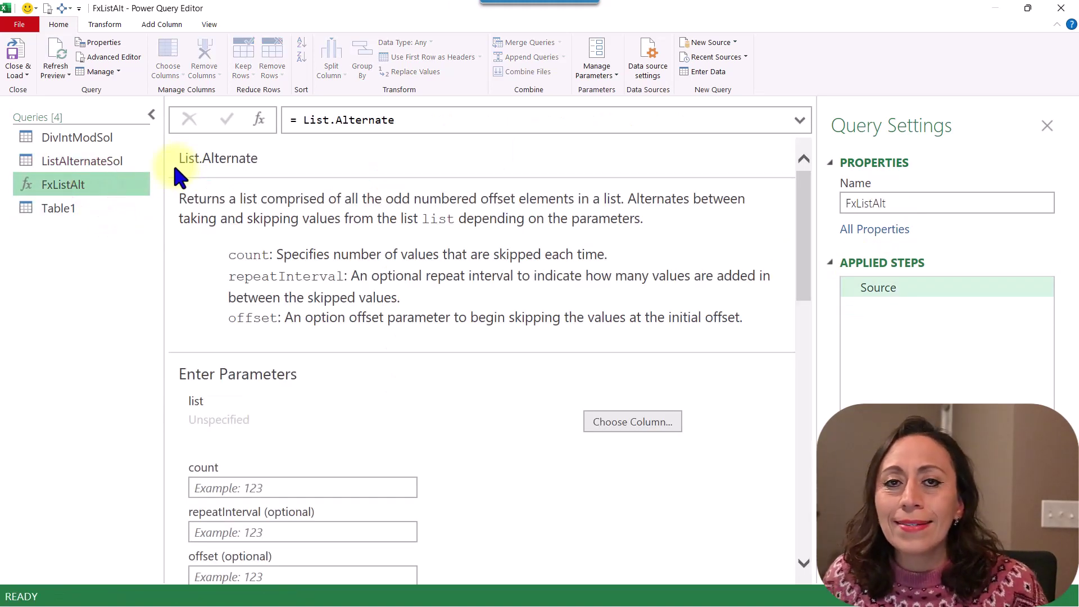
left_click(151, 116)
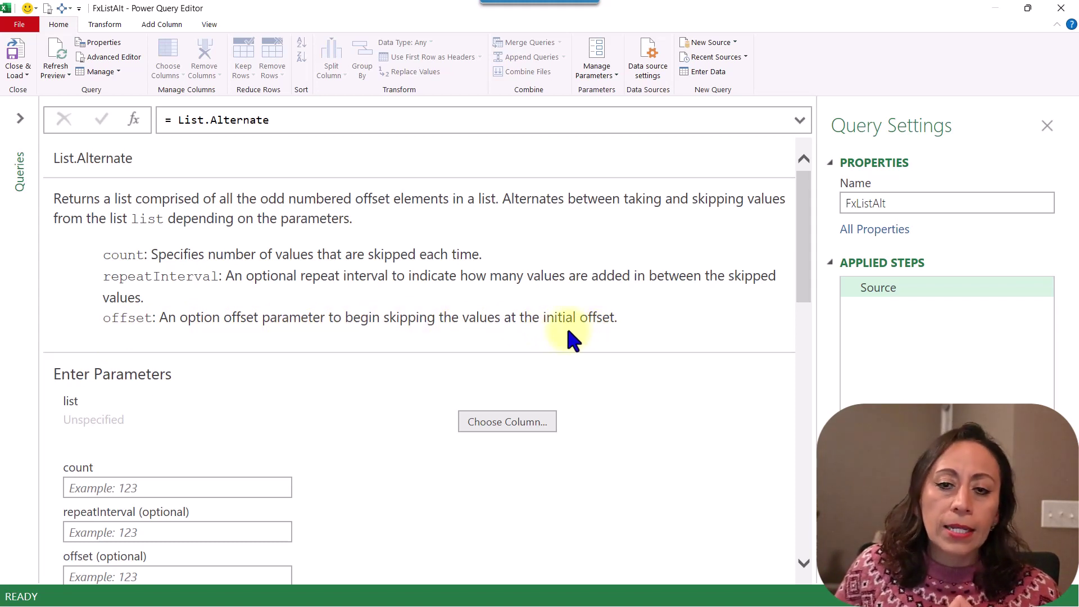
scroll(472, 331, "down", 10)
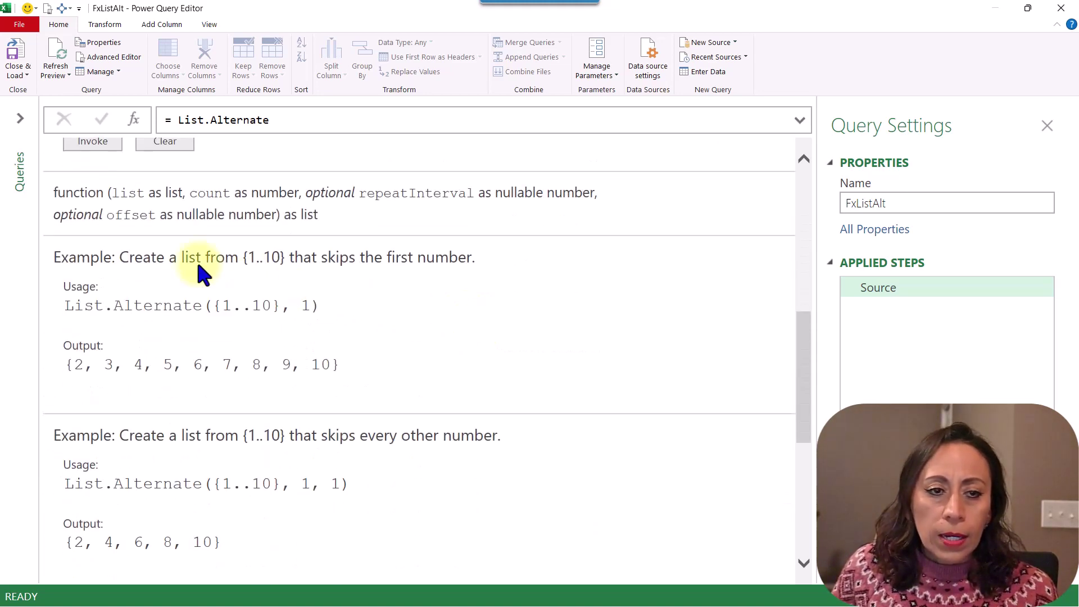
scroll(100, 191, "down", 1)
scroll(97, 189, "up", 1)
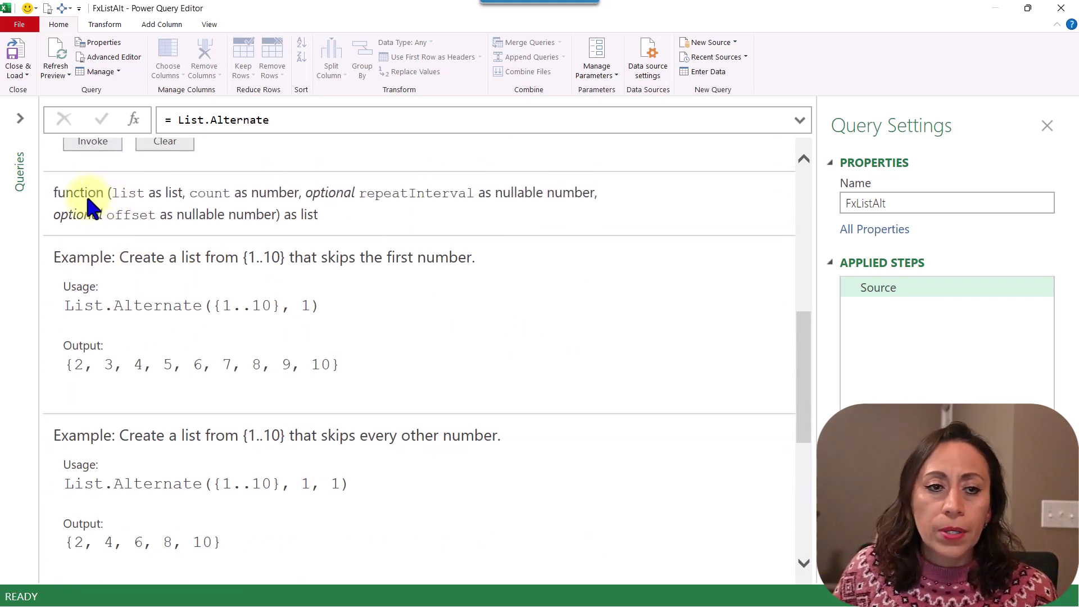
left_click(125, 194)
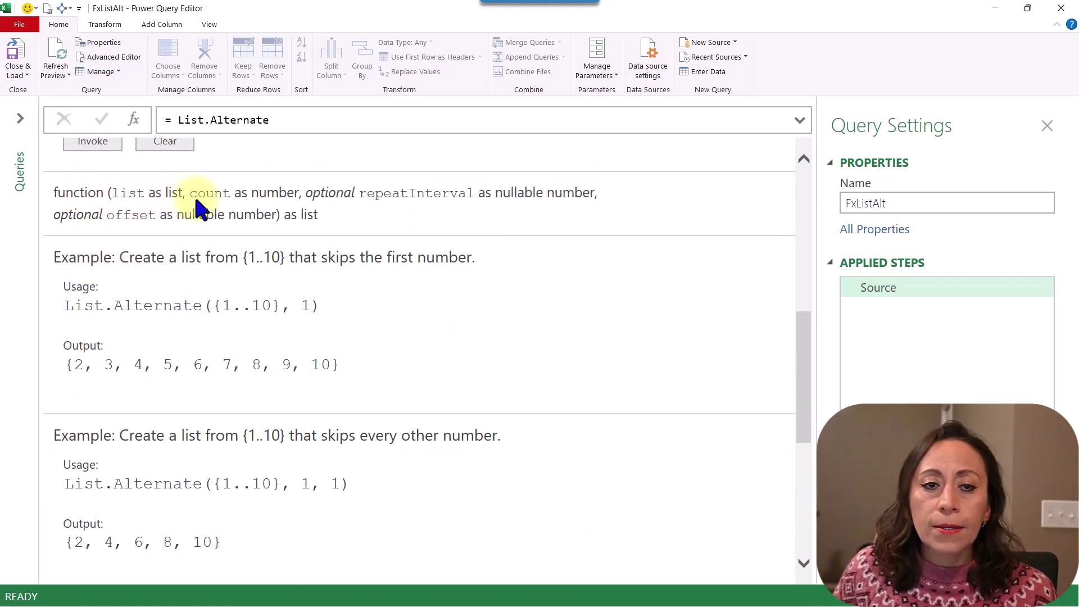
left_click(206, 204)
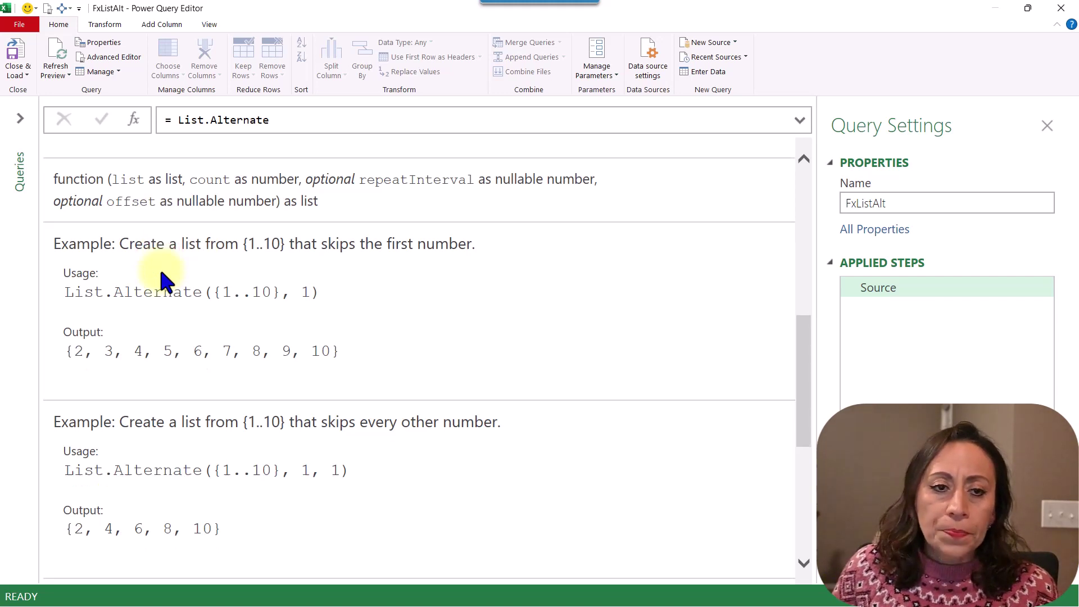
Examine the documentation example that skips the first number, comparing the count argument with the output list.
scroll(160, 274, "down", 1)
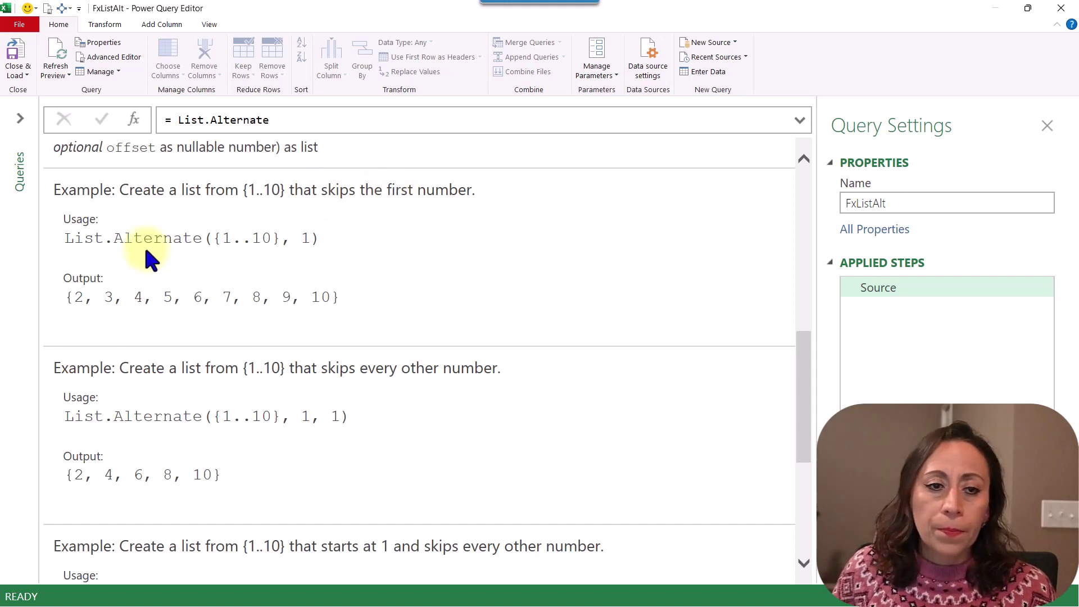
left_click_drag(209, 237, 301, 236)
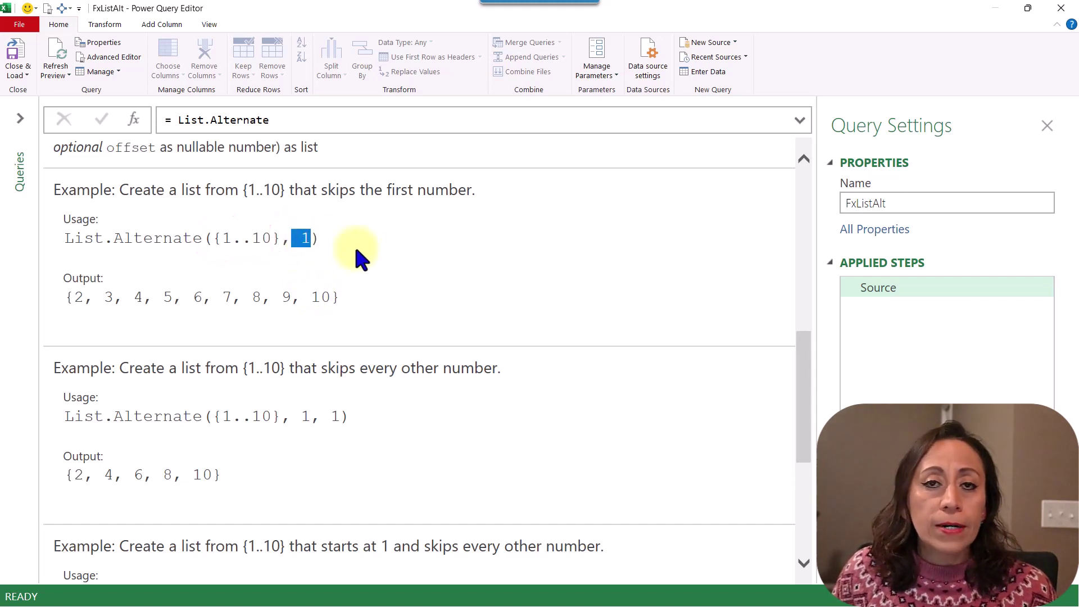
left_click(74, 298)
left_click_drag(74, 298, 329, 301)
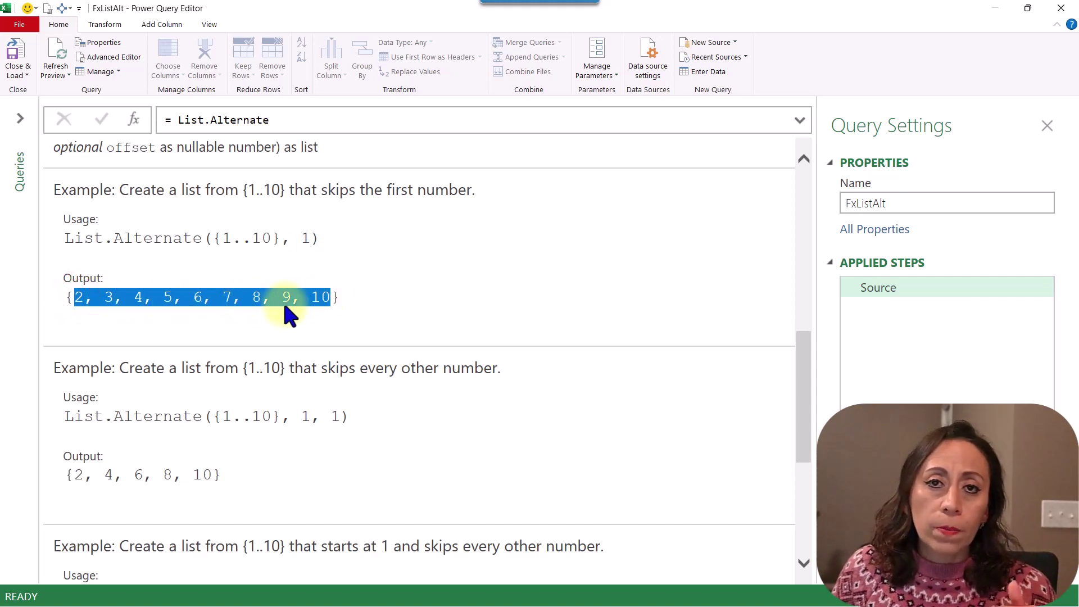
left_click(68, 300)
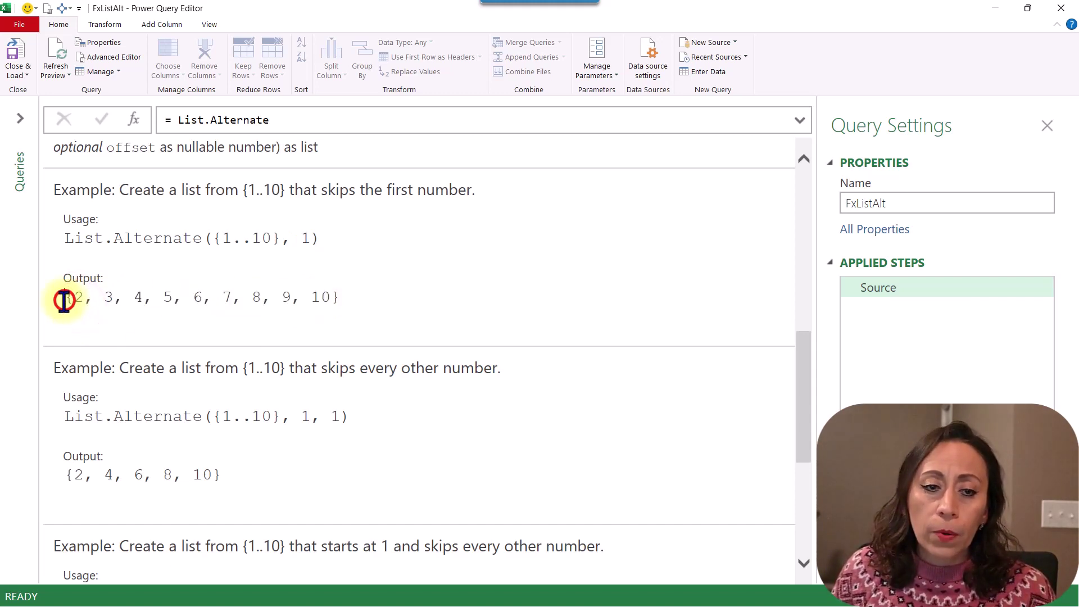
Examine the List.Alternate example that skips every other number, comparing its repeat interval argument with the output.
scroll(128, 359, "down", 3)
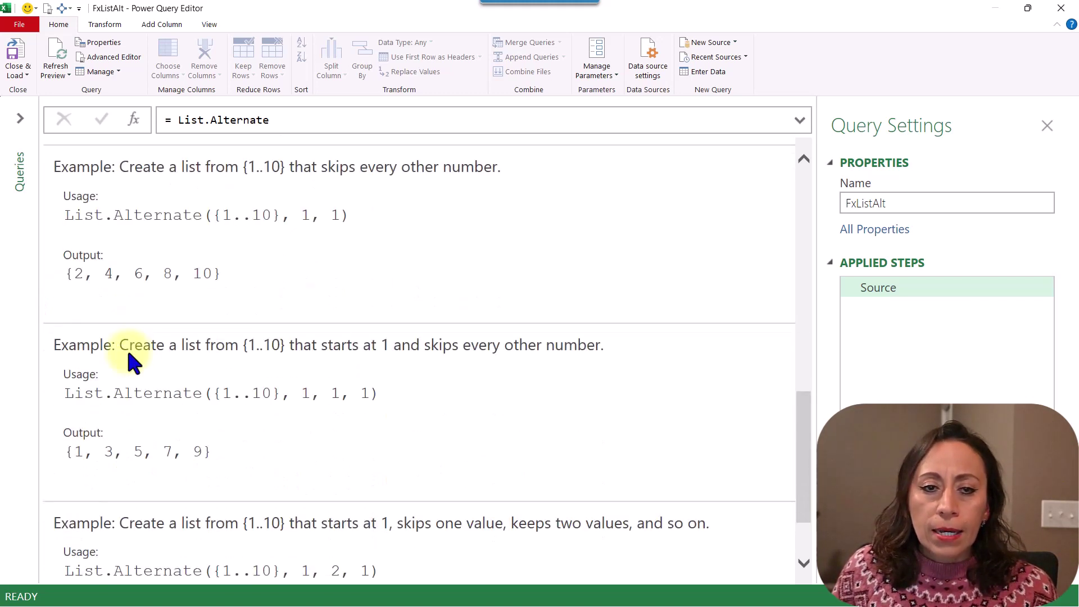
double_click(335, 215)
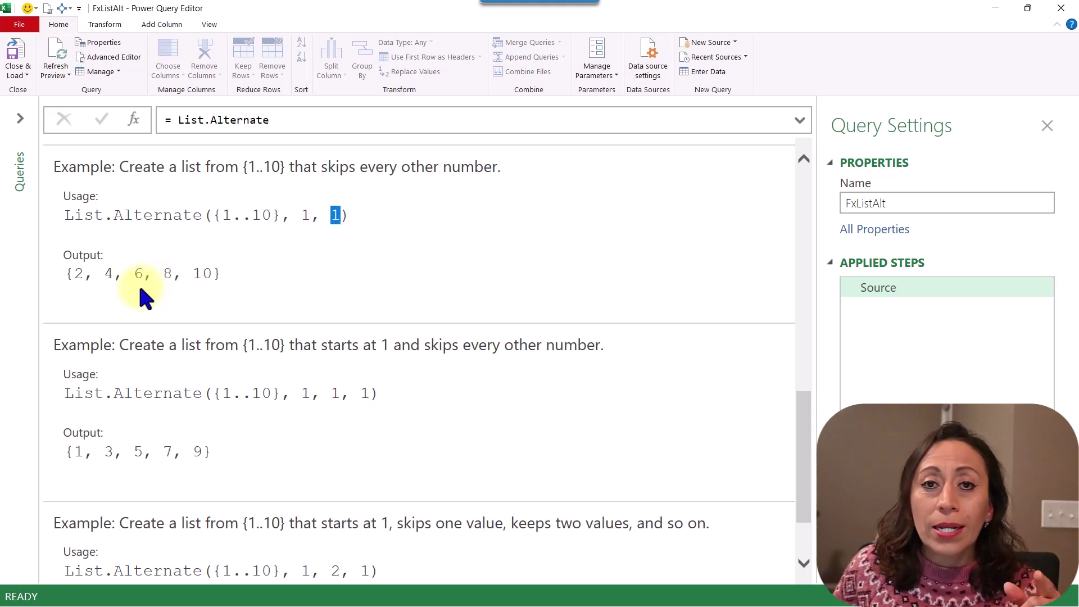
left_click_drag(72, 274, 85, 274)
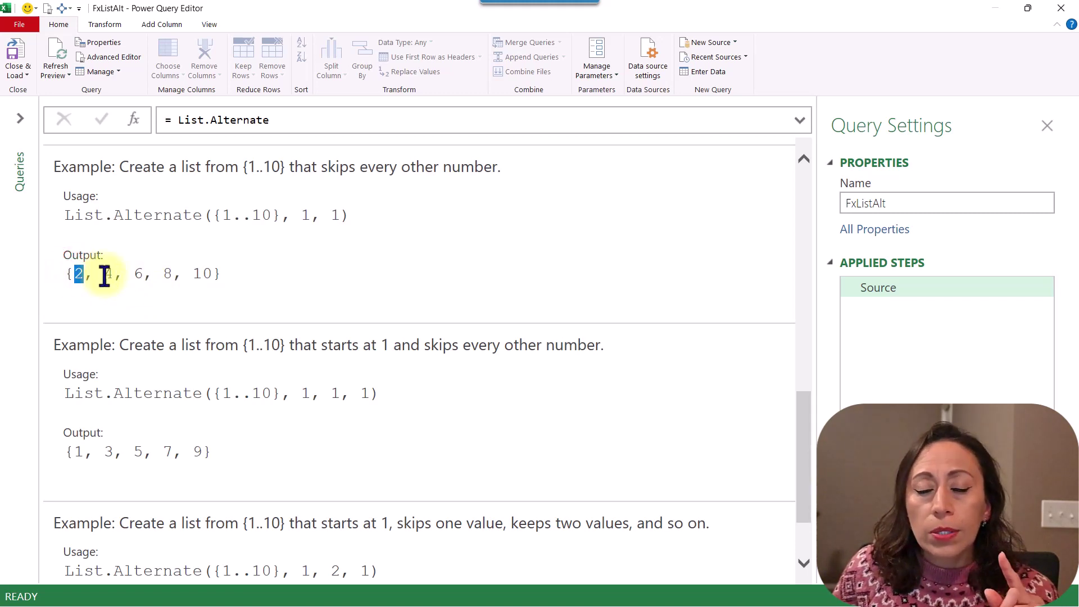
left_click(106, 275)
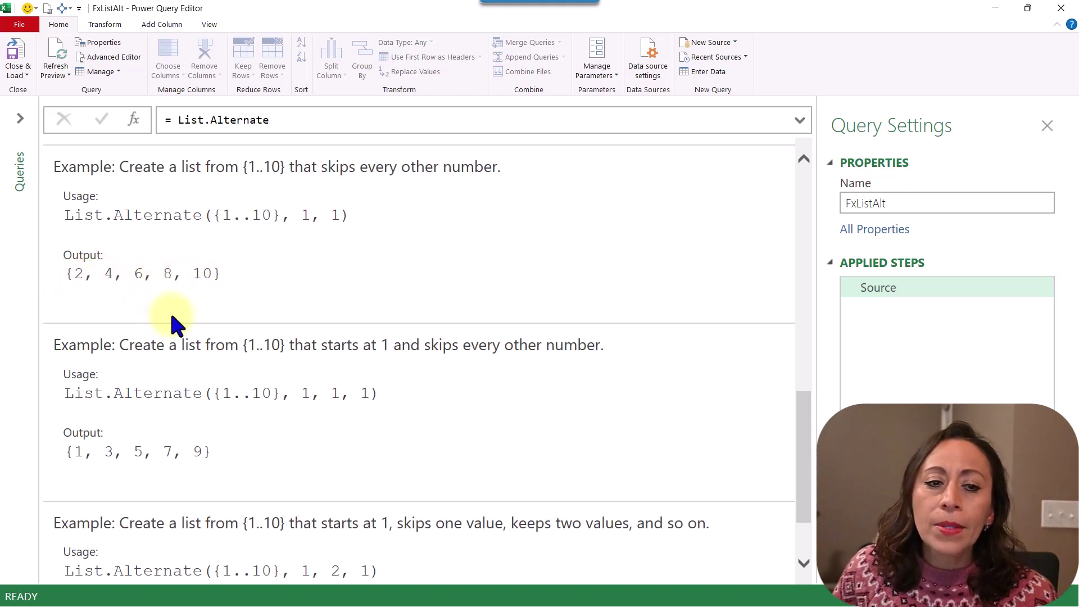
Examine the List.Alternate example that starts at 1 and skips every other number, relating its offset and repeat interval arguments to the output.
scroll(196, 316, "down", 3)
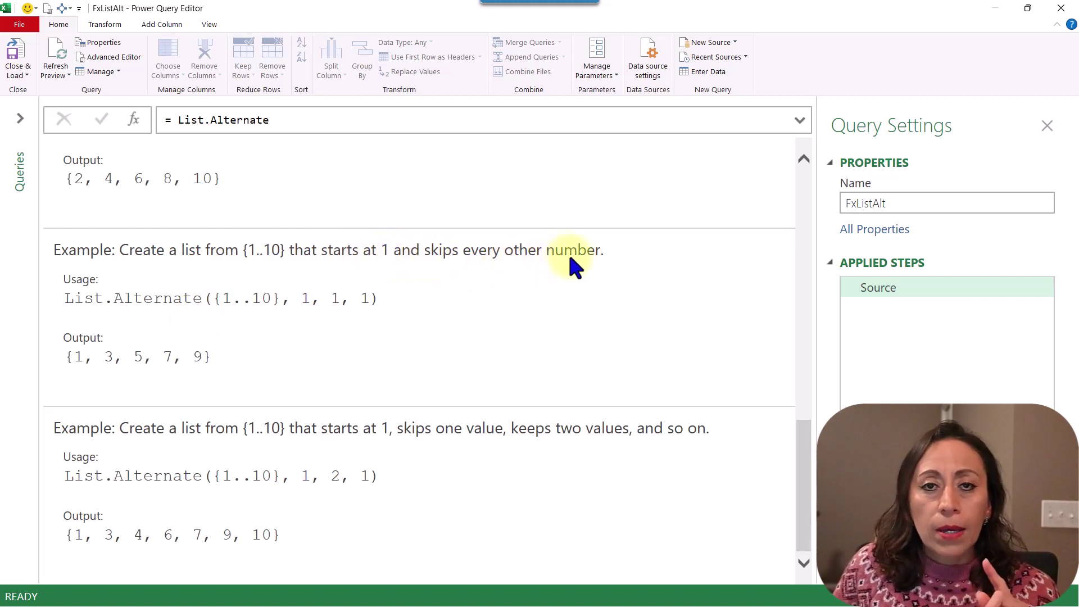
left_click_drag(358, 298, 387, 300)
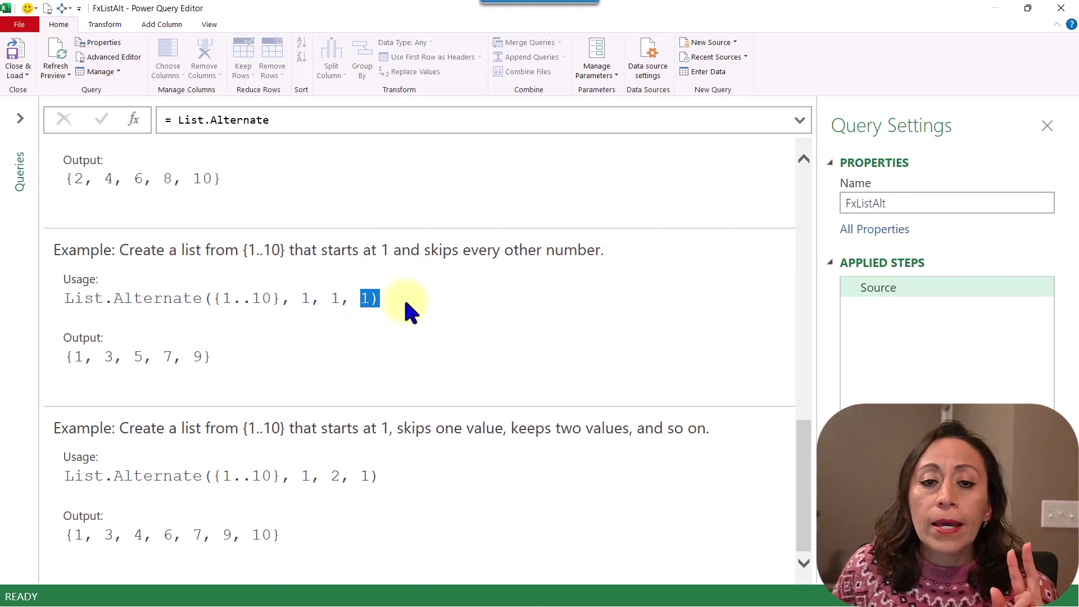
left_click(360, 297)
left_click_drag(360, 297, 377, 301)
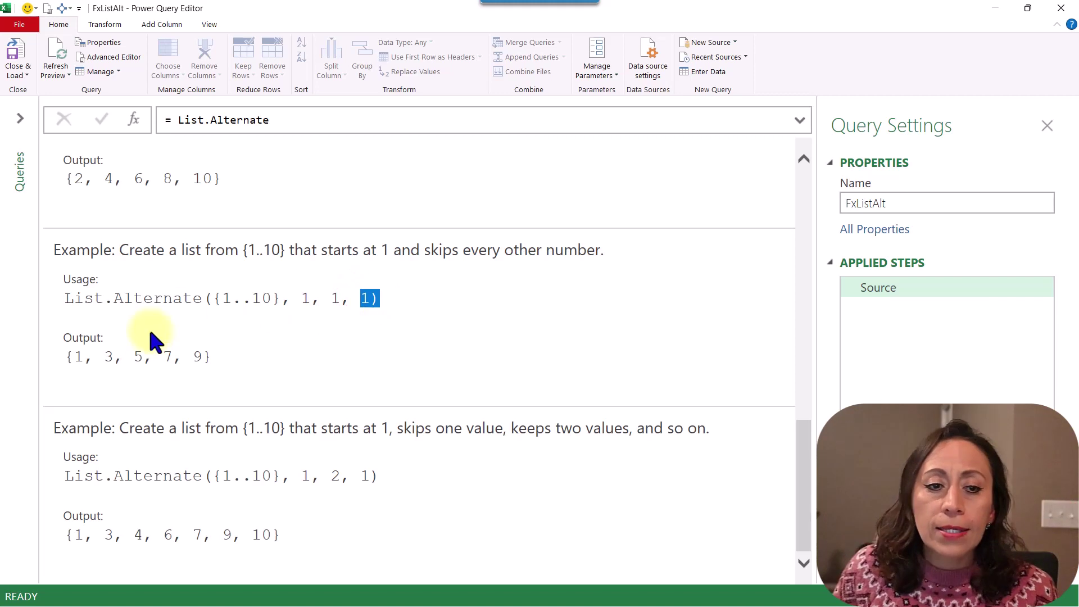
left_click(362, 303)
left_click(71, 357)
left_click_drag(72, 359, 82, 357)
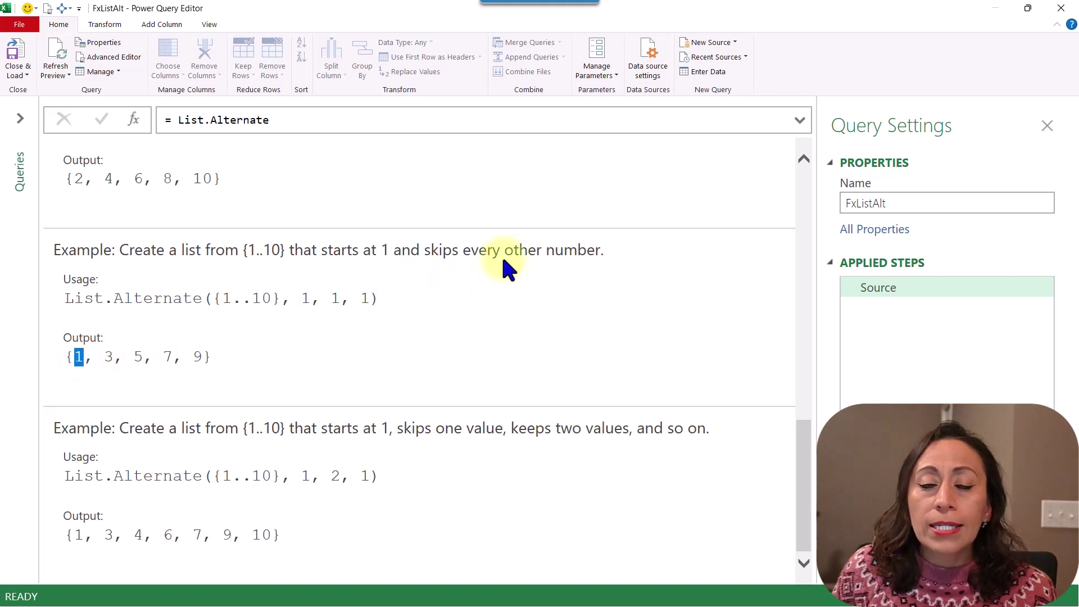
left_click_drag(328, 293, 343, 299)
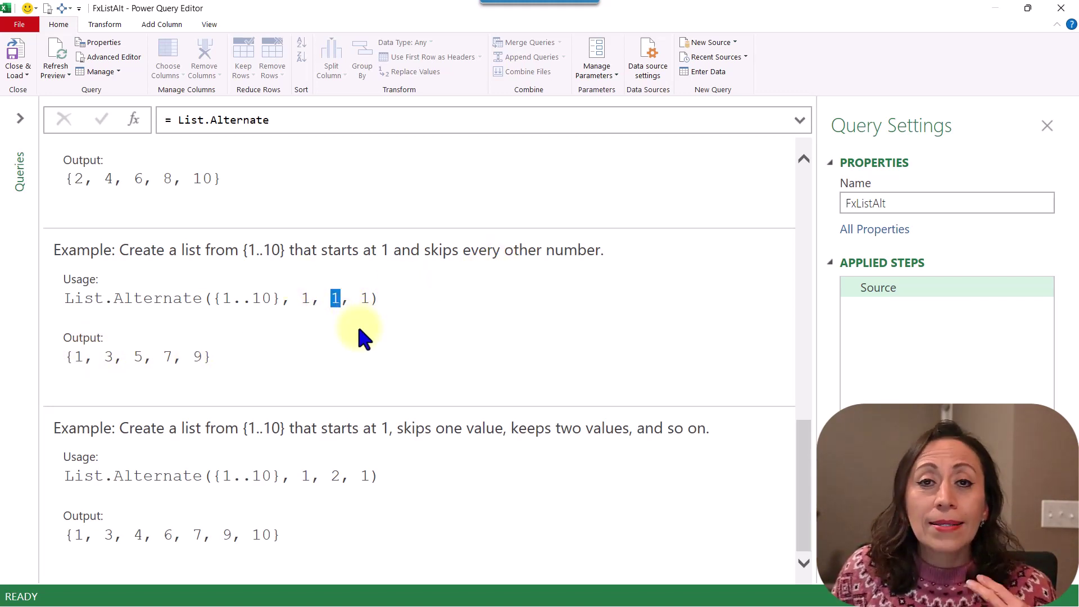
left_click_drag(85, 358, 178, 358)
left_click(229, 358)
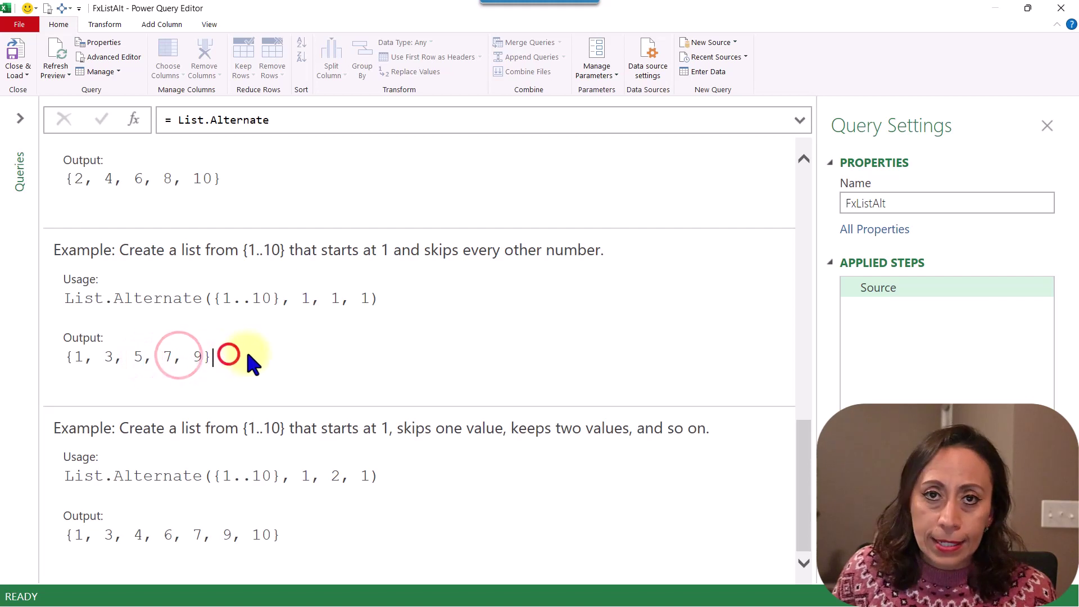
Open the Table1 query and rename it Demo.
left_click(16, 120)
left_click(66, 211)
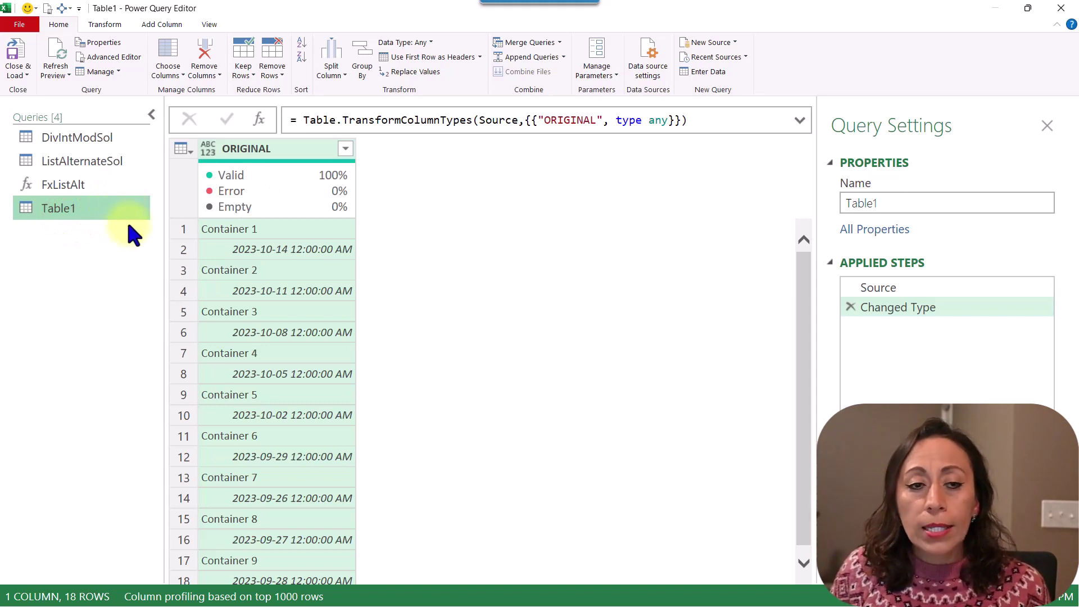
left_click(130, 212)
type("Demo")
key("Return")
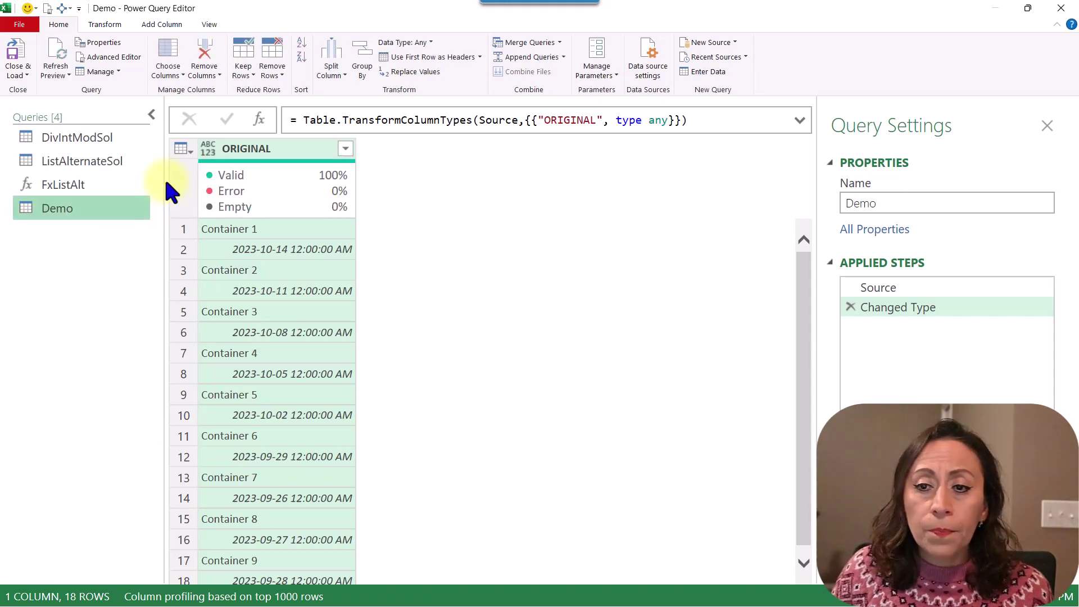
Review the Source and Changed Type steps of the Demo query and delete the Changed Type step.
left_click(922, 289)
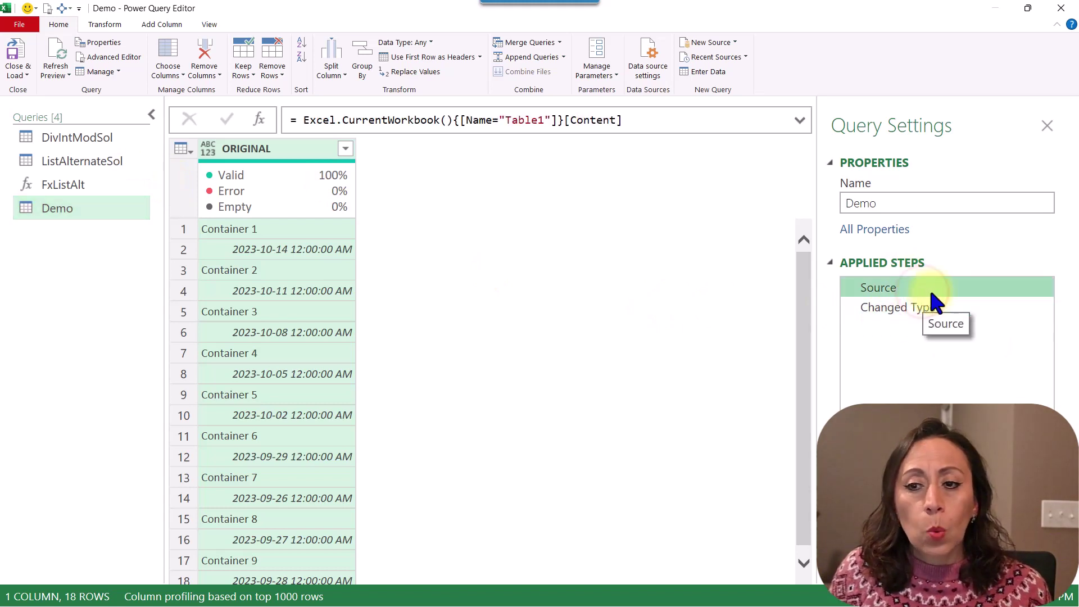
left_click(939, 307)
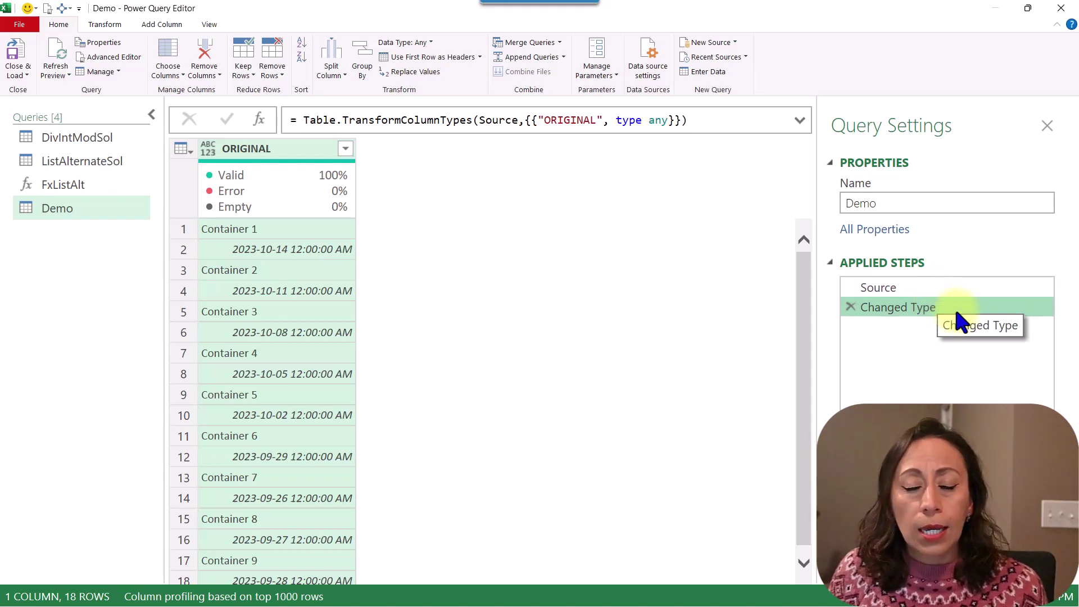
left_click(850, 307)
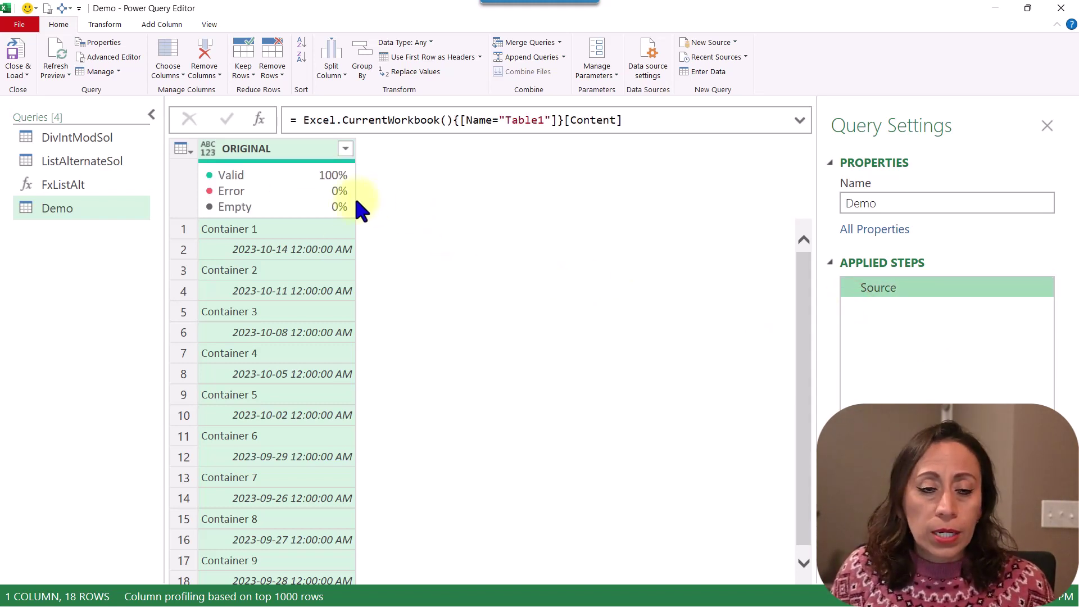
Append [ORIGINAL] to the Source step's formula so it returns the ORIGINAL column as a list.
left_click(150, 116)
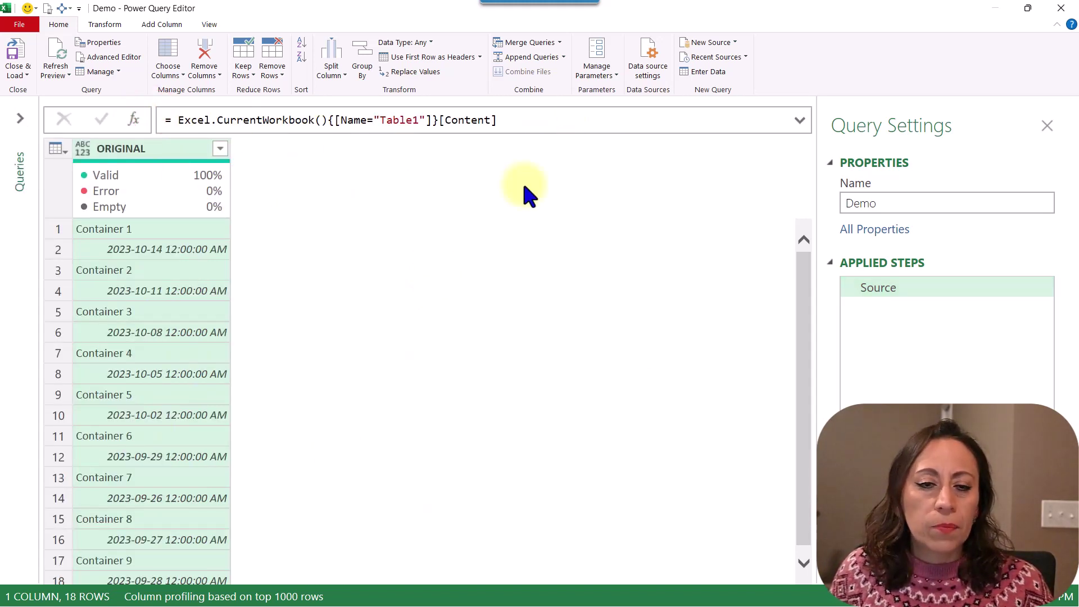
key("ctrl+shift+equal")
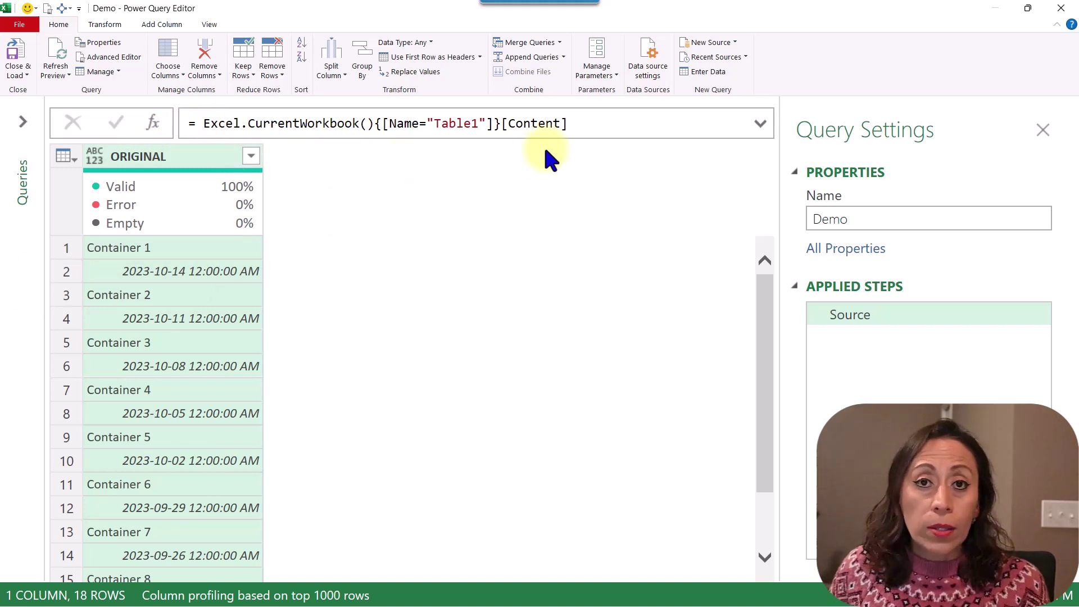
left_click(199, 155)
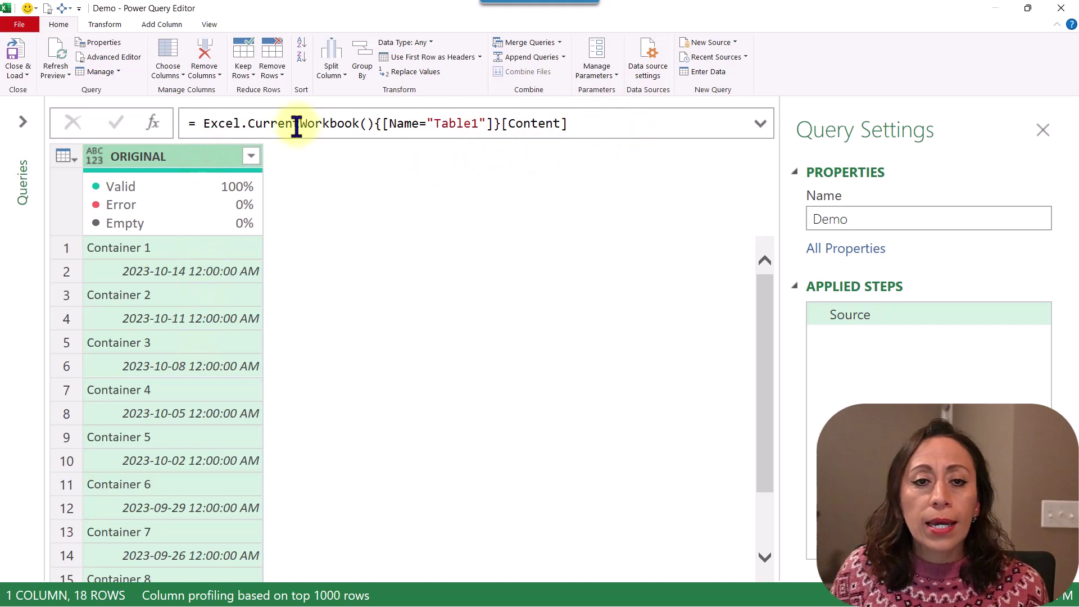
left_click(592, 125)
type("[ORINAL")
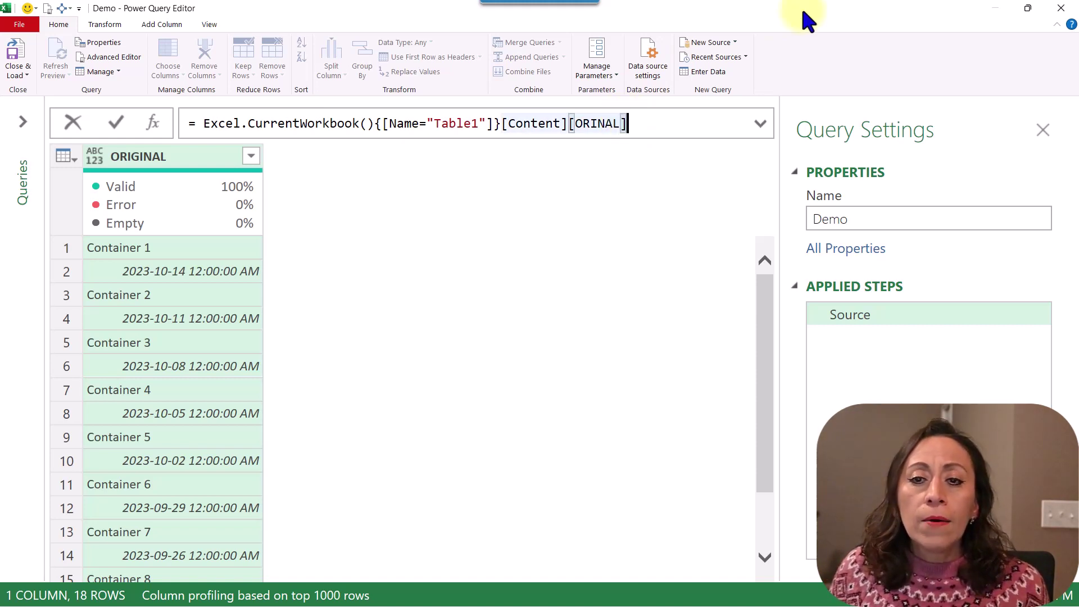
key("Return")
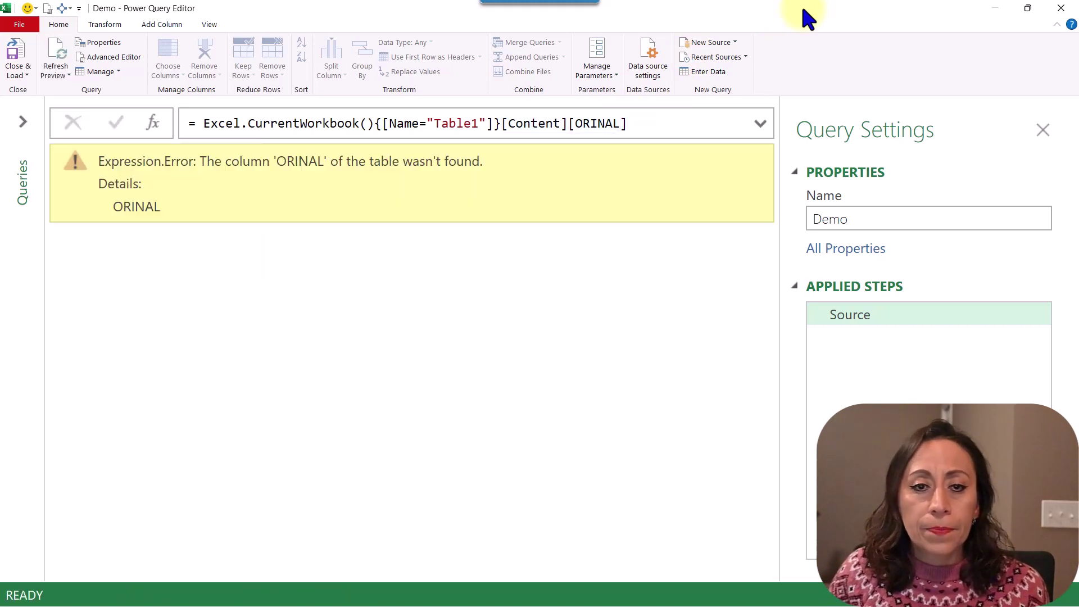
left_click(598, 123)
type("GI")
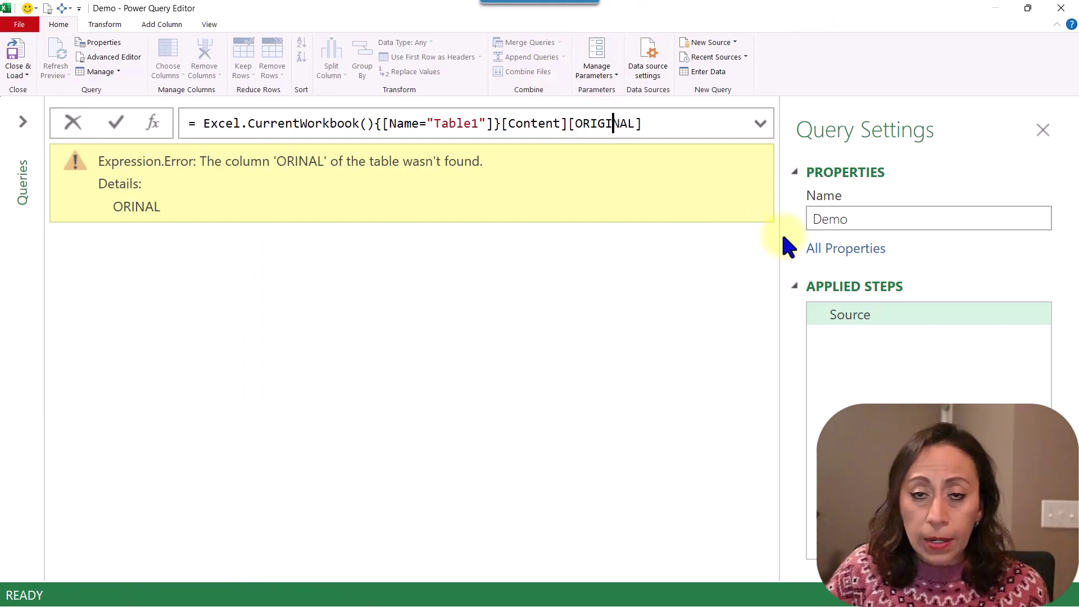
key("Return")
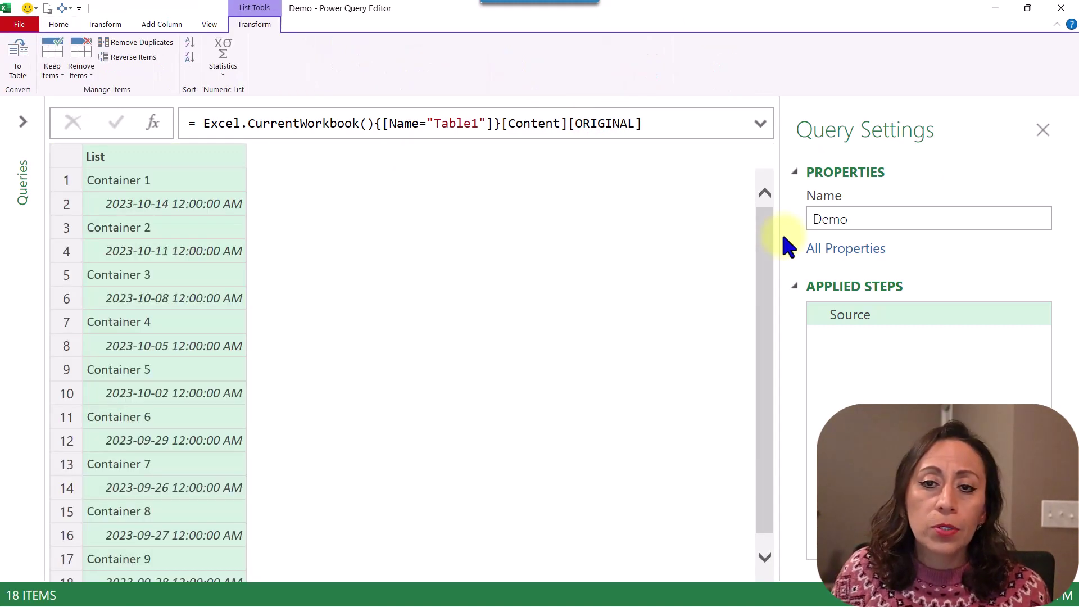
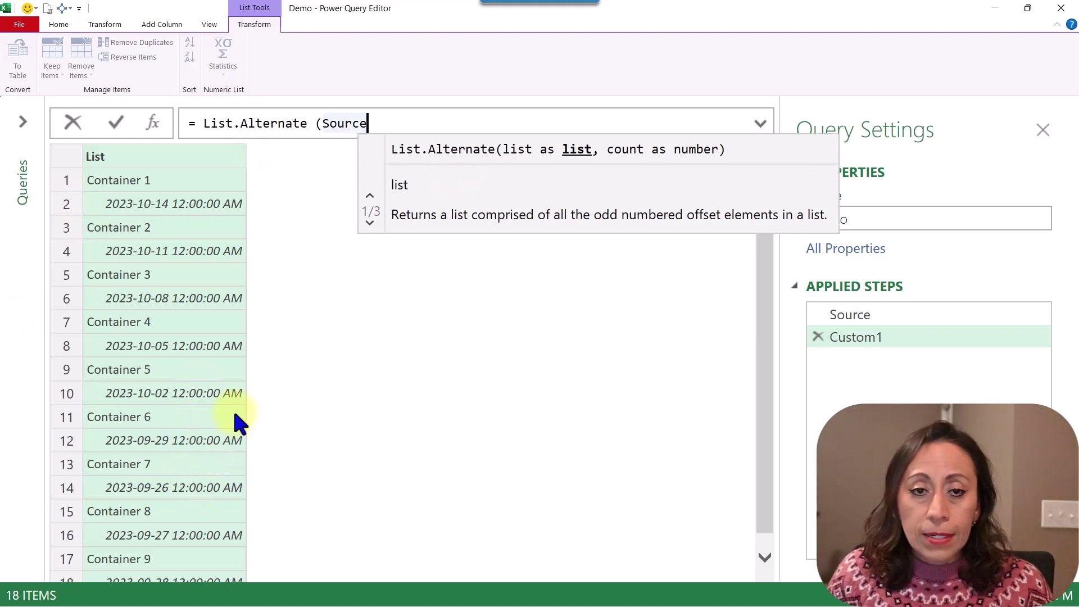
Complete the custom step's formula as = List.Alternate (Source,1), using a count of 1 to skip the first item.
type(",")
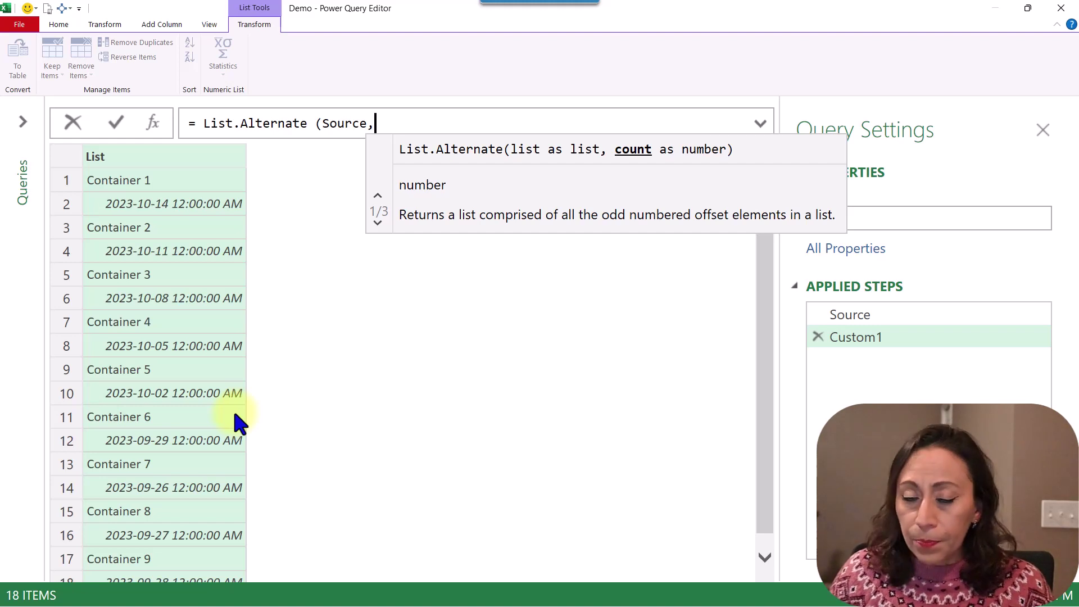
type("1")
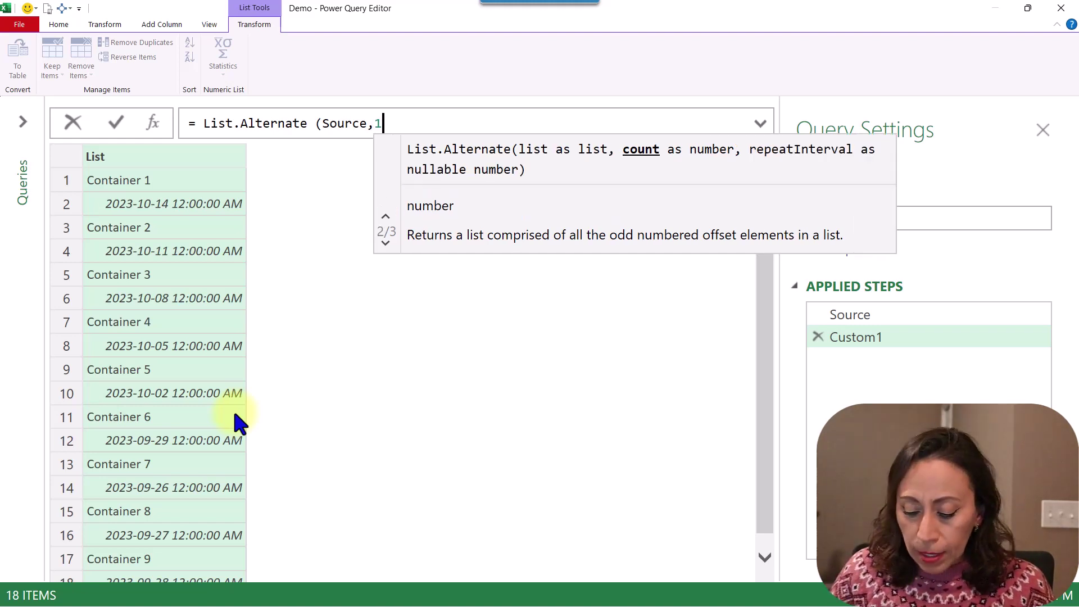
type(")")
key("Return")
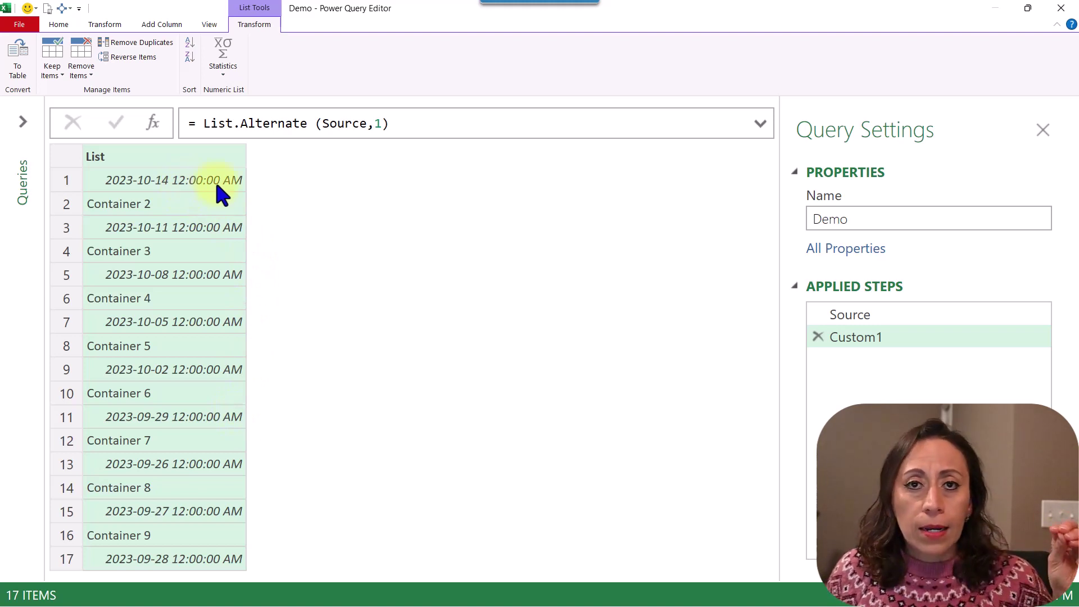
Add a repeat interval of 1 to the custom step's List.Alternate formula to keep only the dates.
left_click(382, 119)
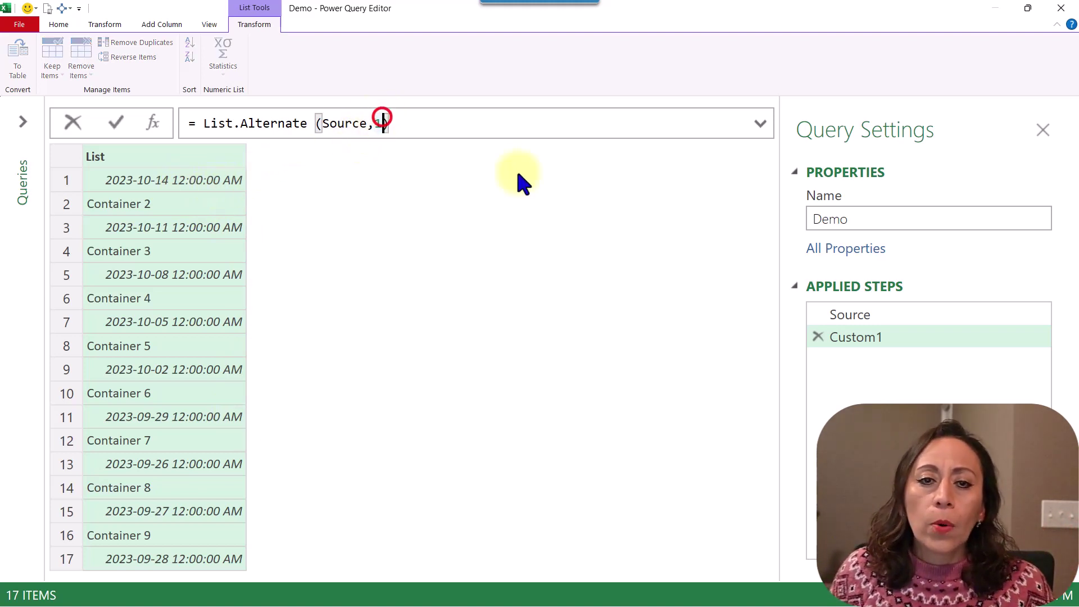
type(",1")
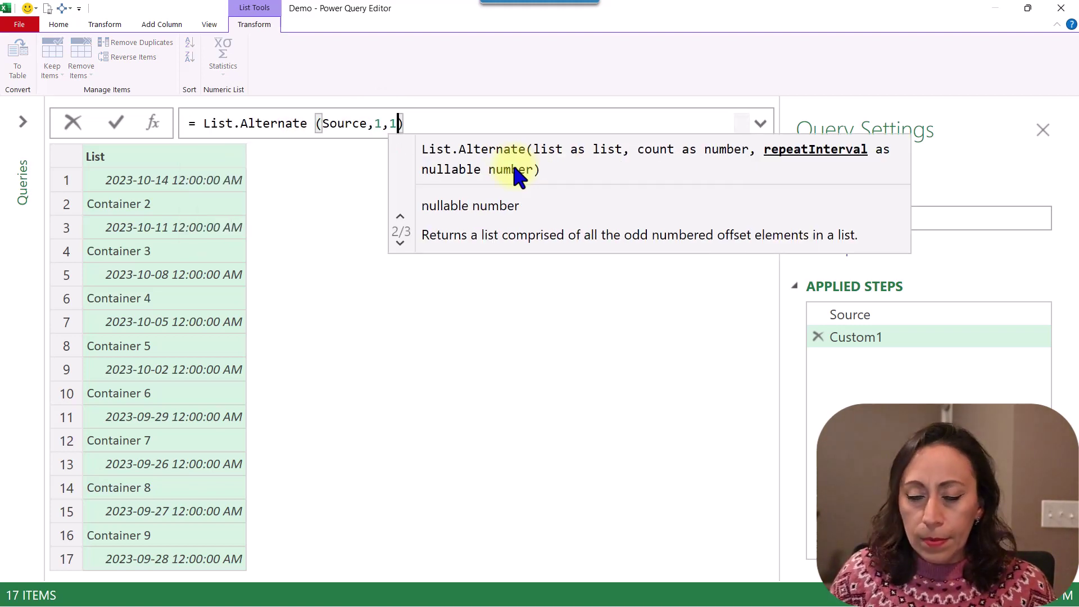
key("Return")
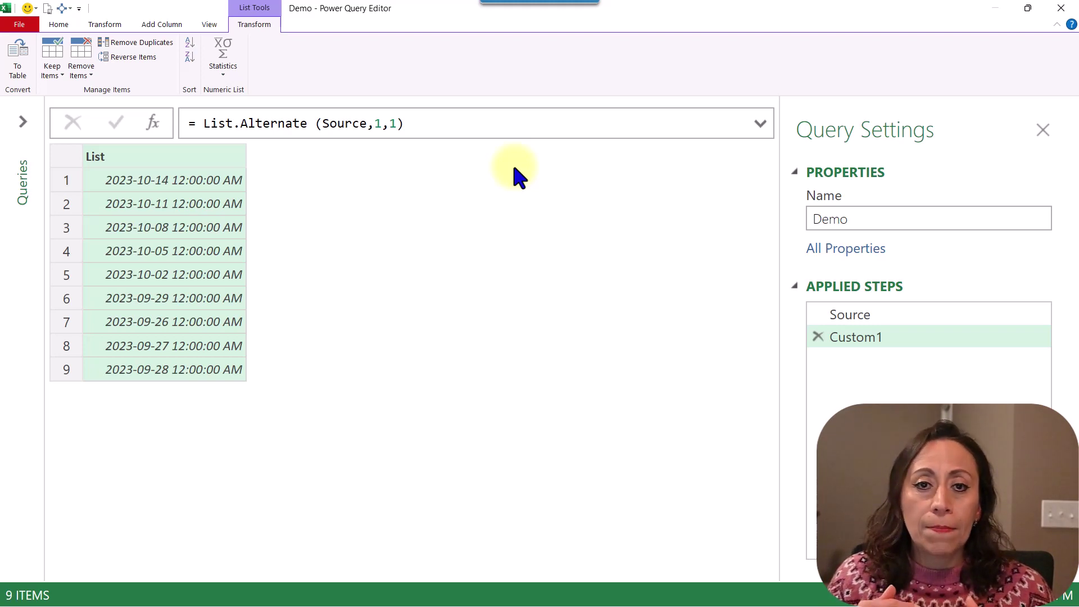
Add an offset of 1 as the fourth List.Alternate argument to keep only the containers.
left_click(376, 124)
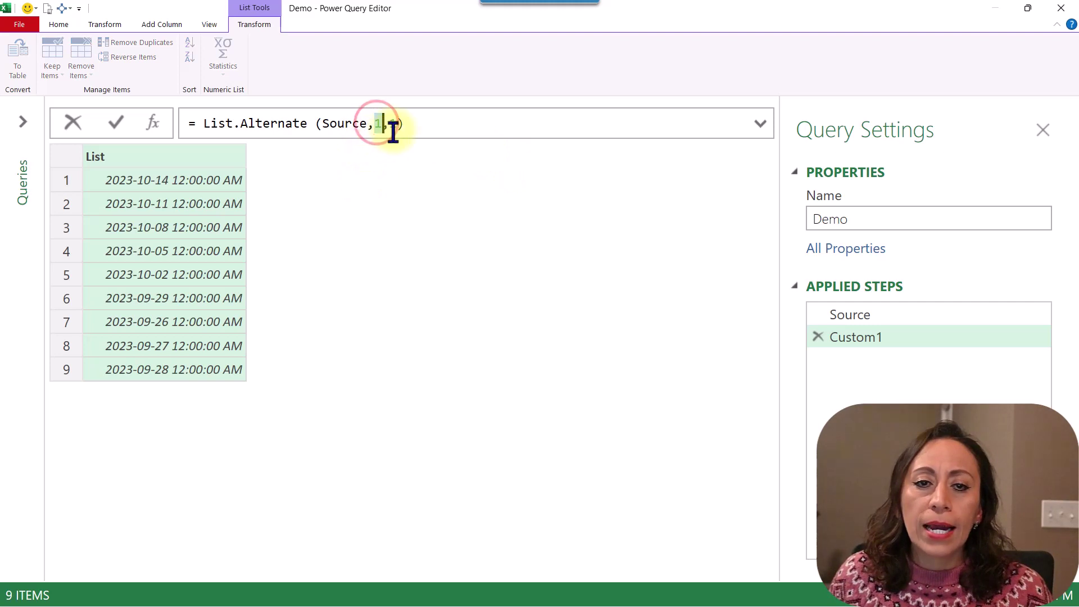
left_click(389, 123)
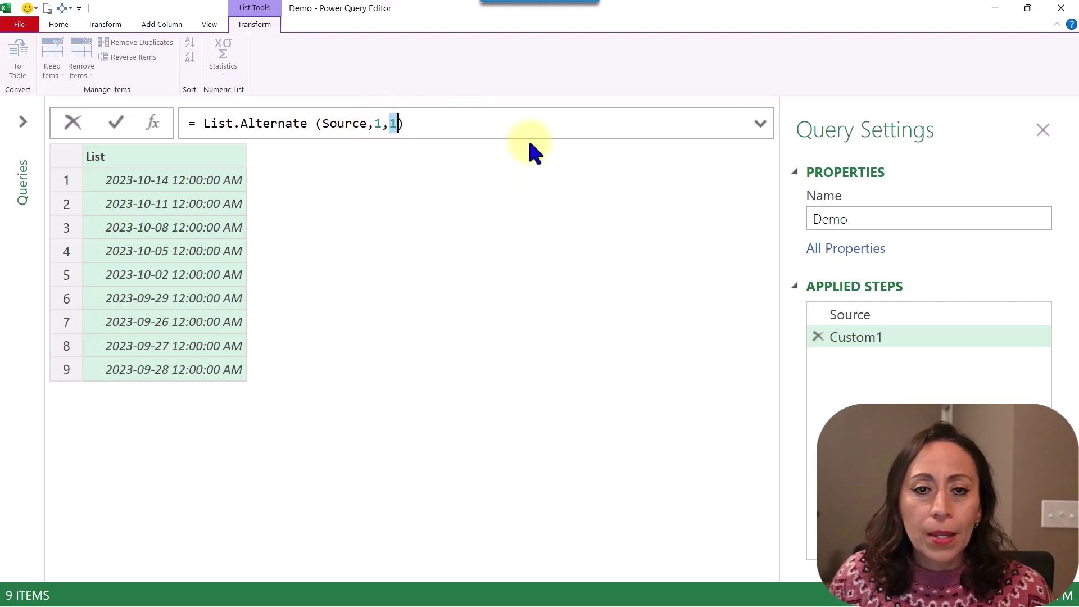
type("1")
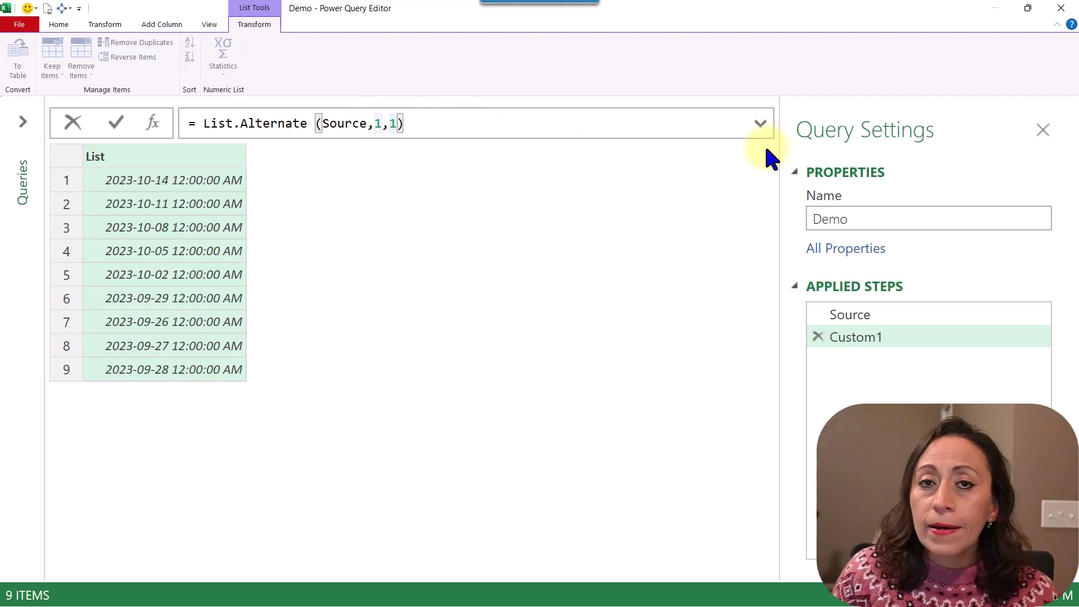
type(",")
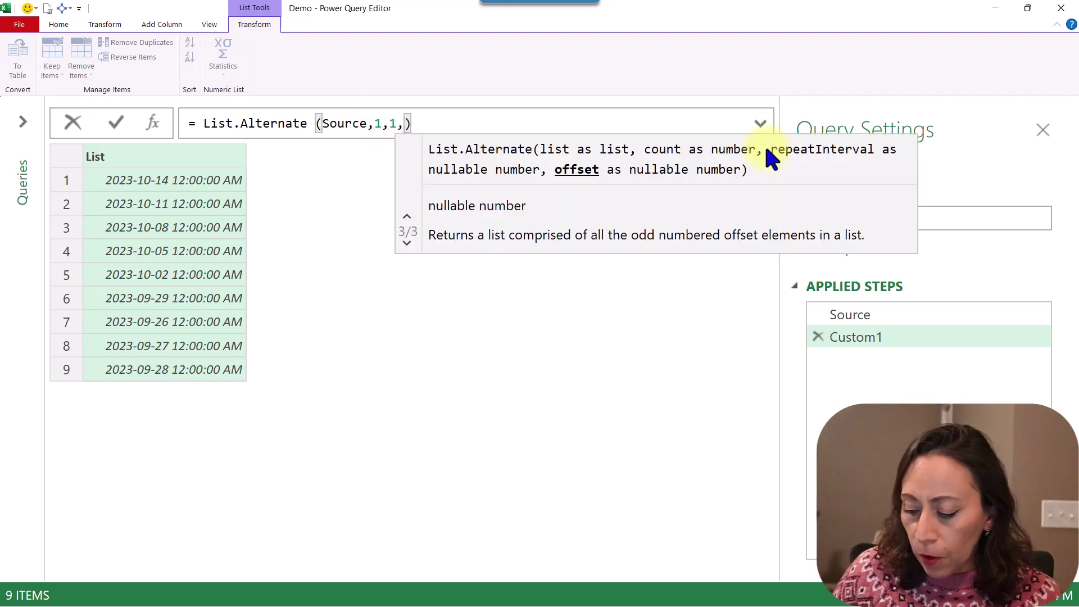
type("1)")
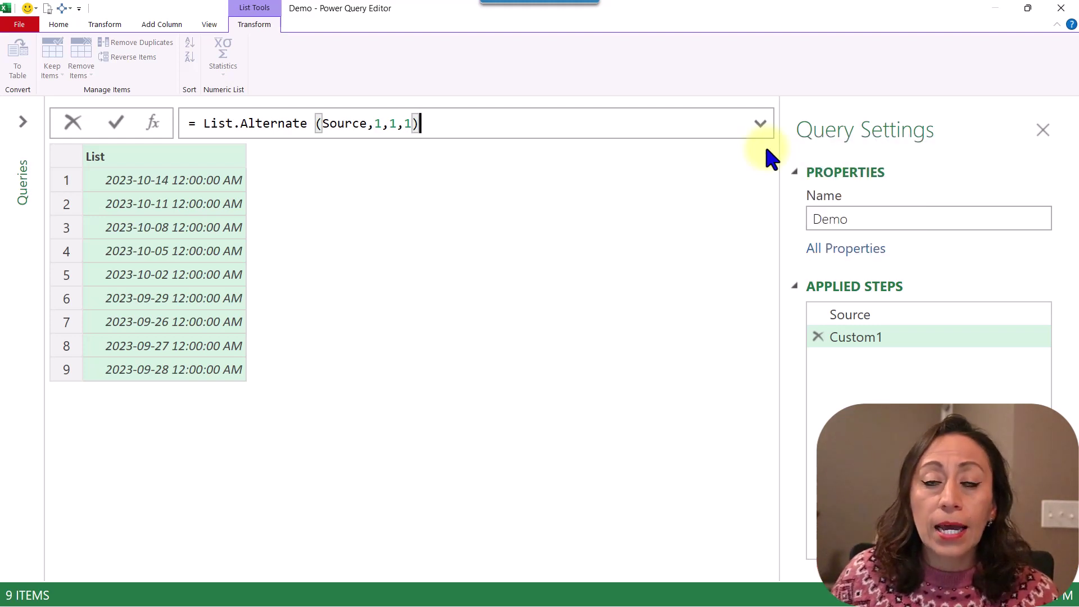
key("Return")
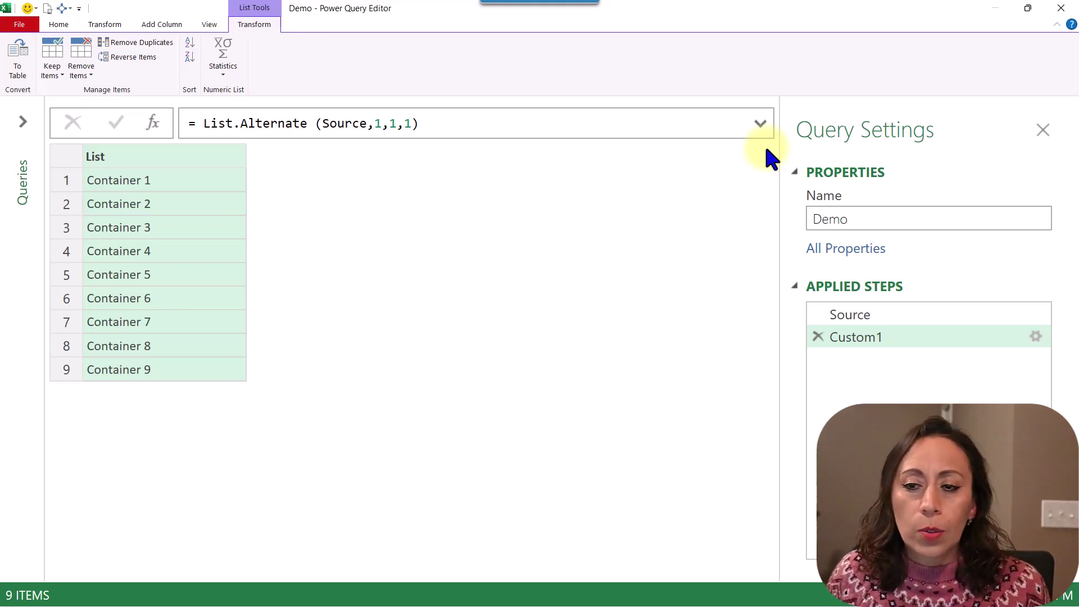
Insert Table.FromColumns ( { in front of List.Alternate (Source,1,1,1) in the custom step's formula.
left_click(195, 124)
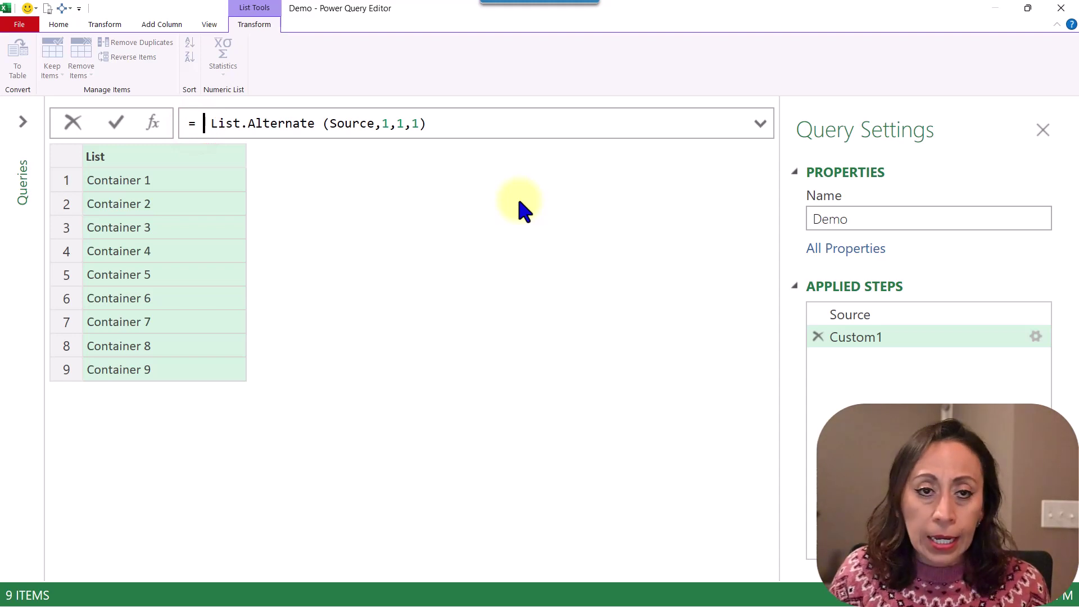
type("tafroco")
key("Tab")
key("Right")
type("(")
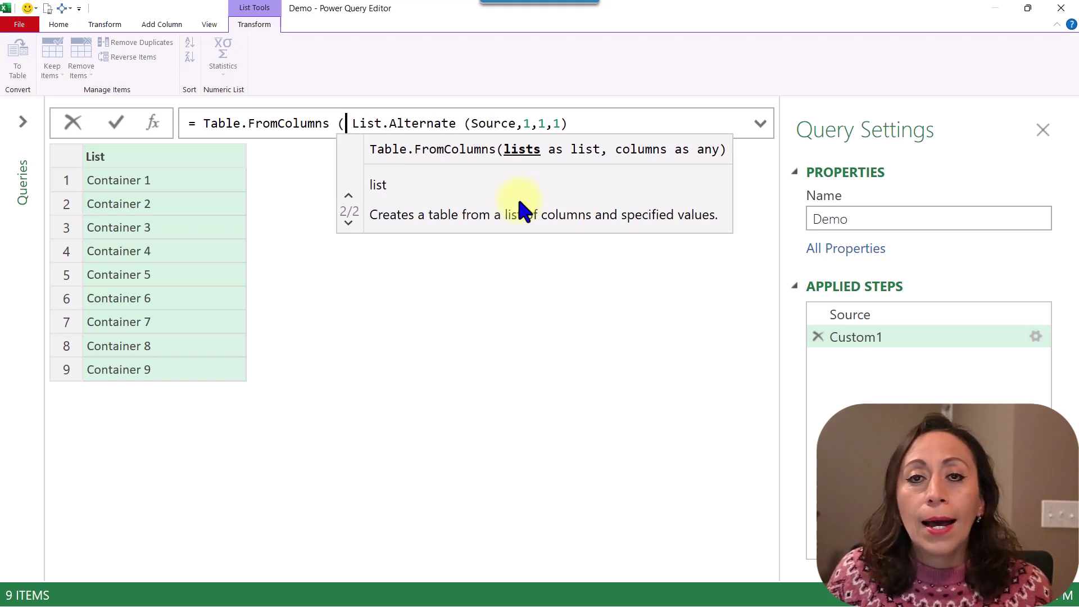
type(" {")
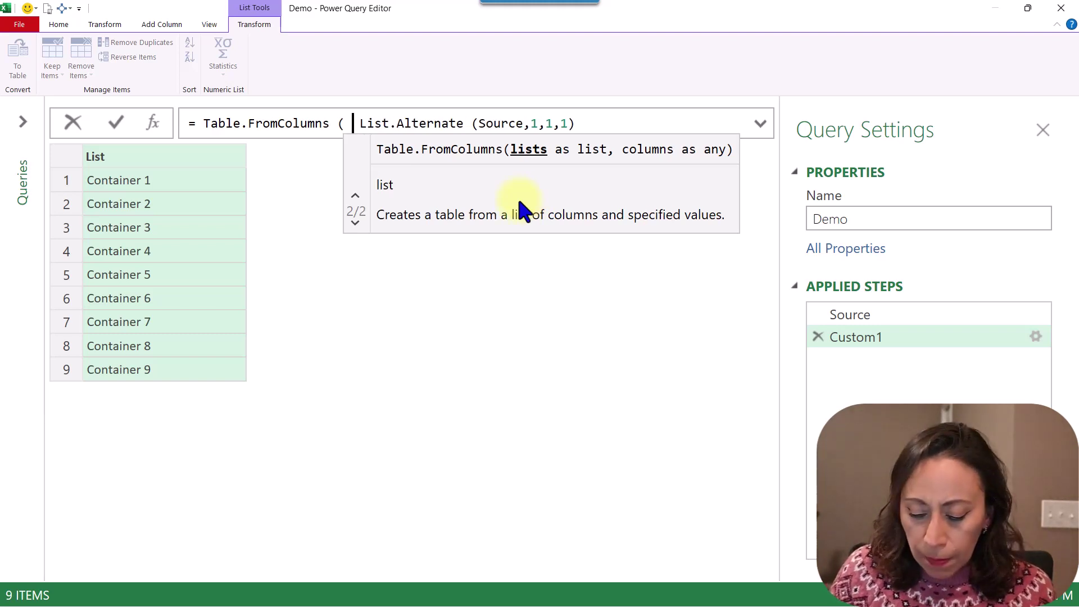
key("Delete")
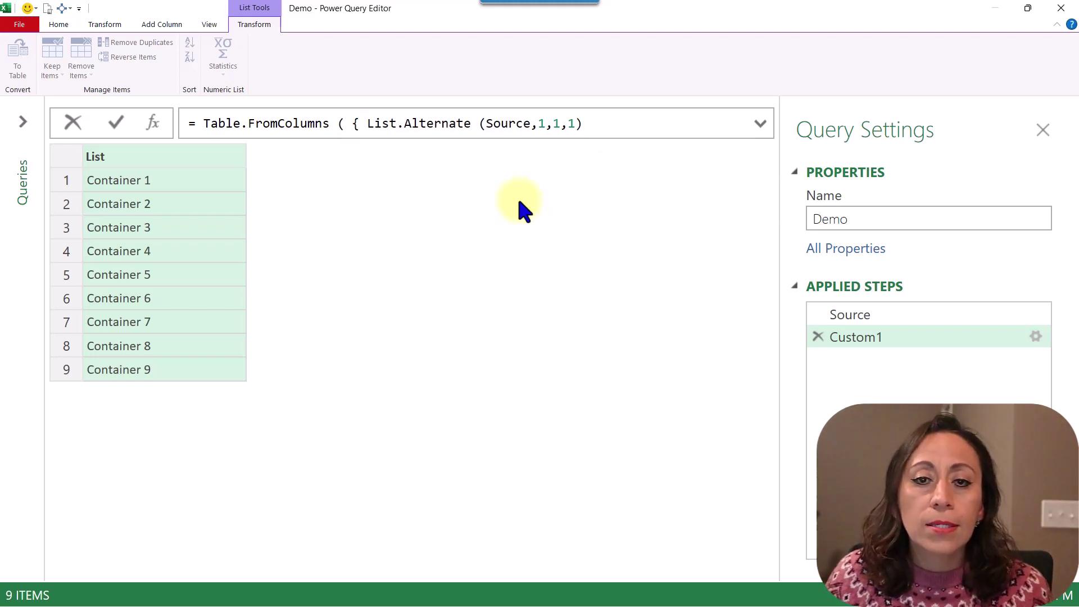
Add List.Alternate (Source,1,1) as the second list inside Table.FromColumns, reusing a copy of the first List.Alternate expression without its offset.
key("End")
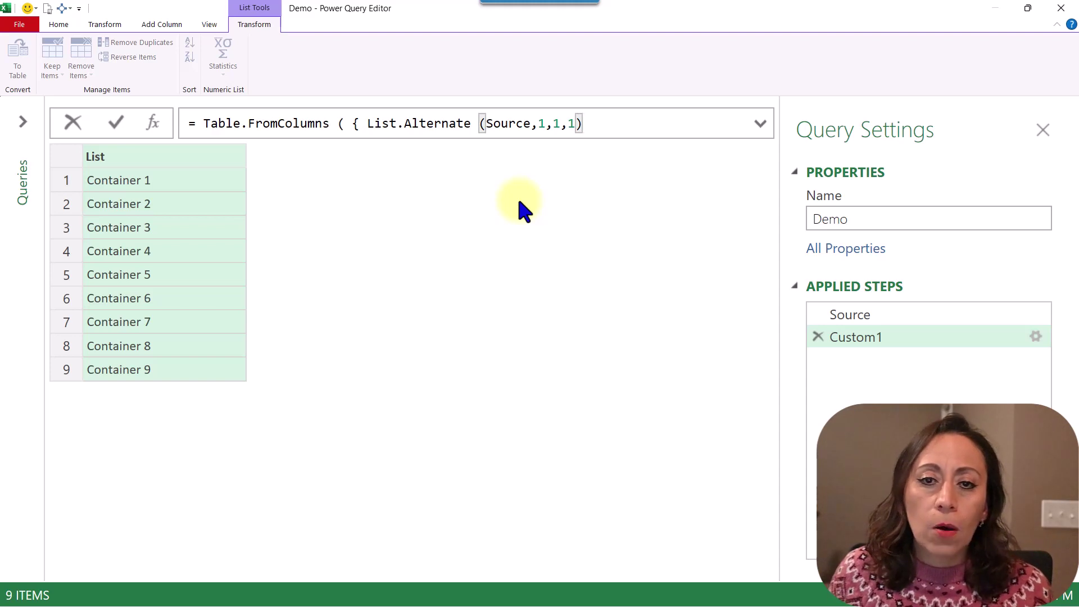
left_click(575, 124)
key("BackSpace")
type("1")
left_click(600, 121)
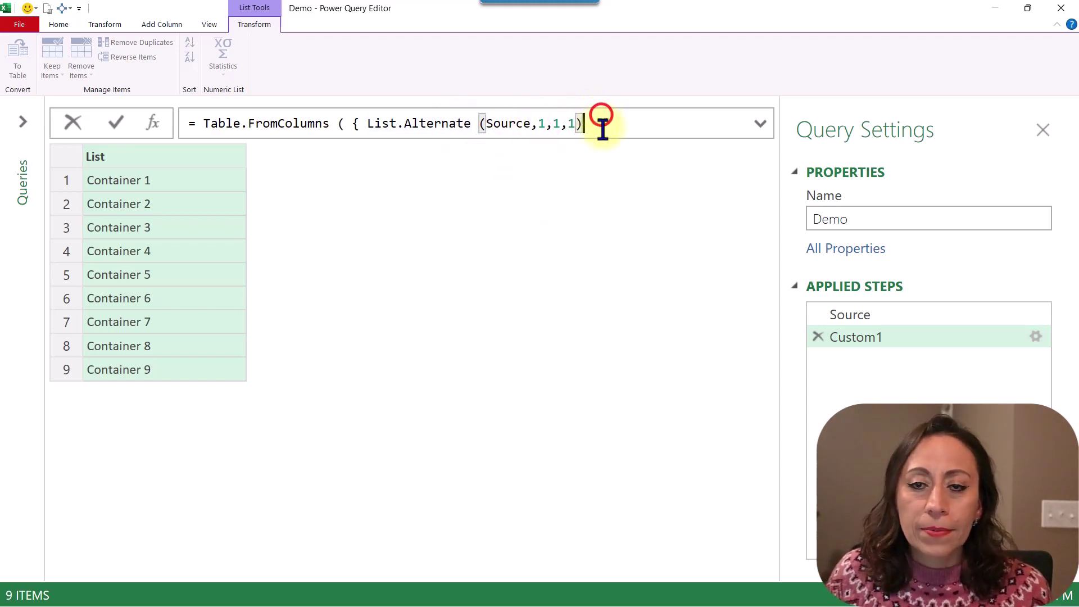
type(",")
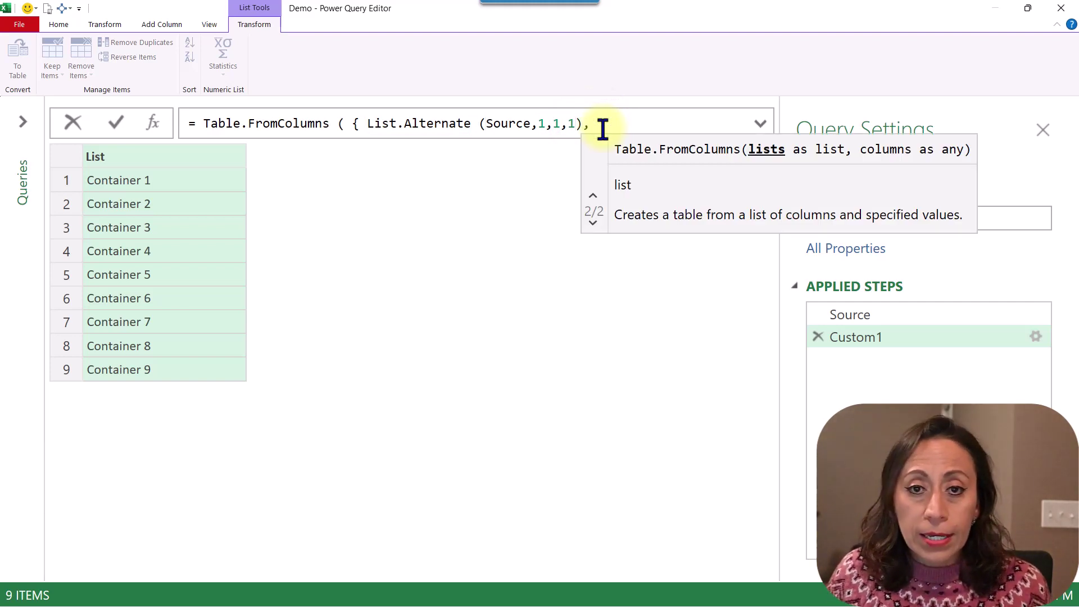
left_click_drag(366, 123, 558, 126)
key("ctrl+c")
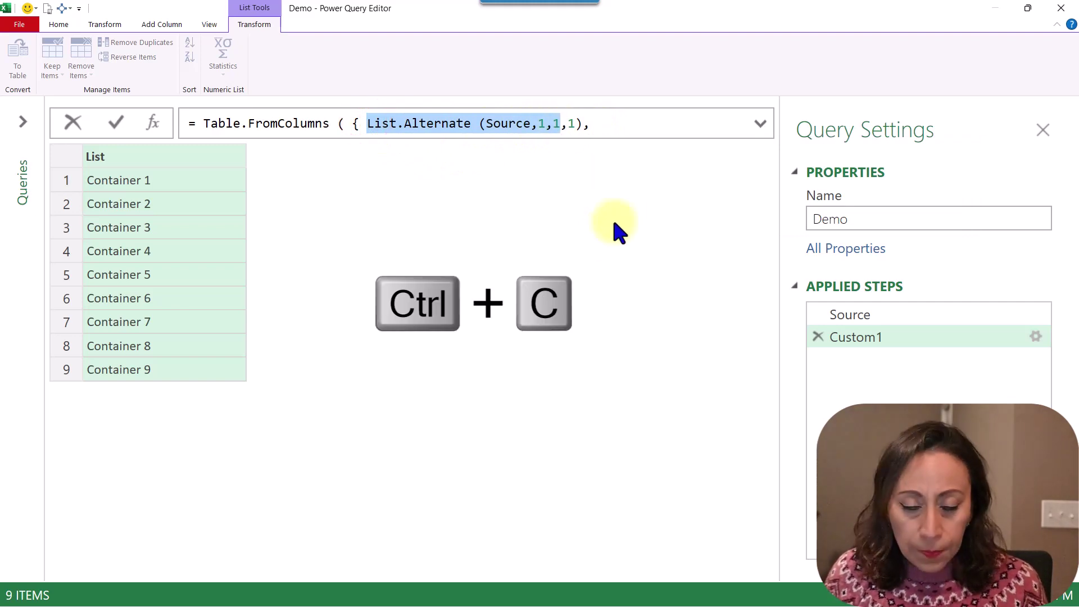
left_click(599, 128)
key("ctrl+v")
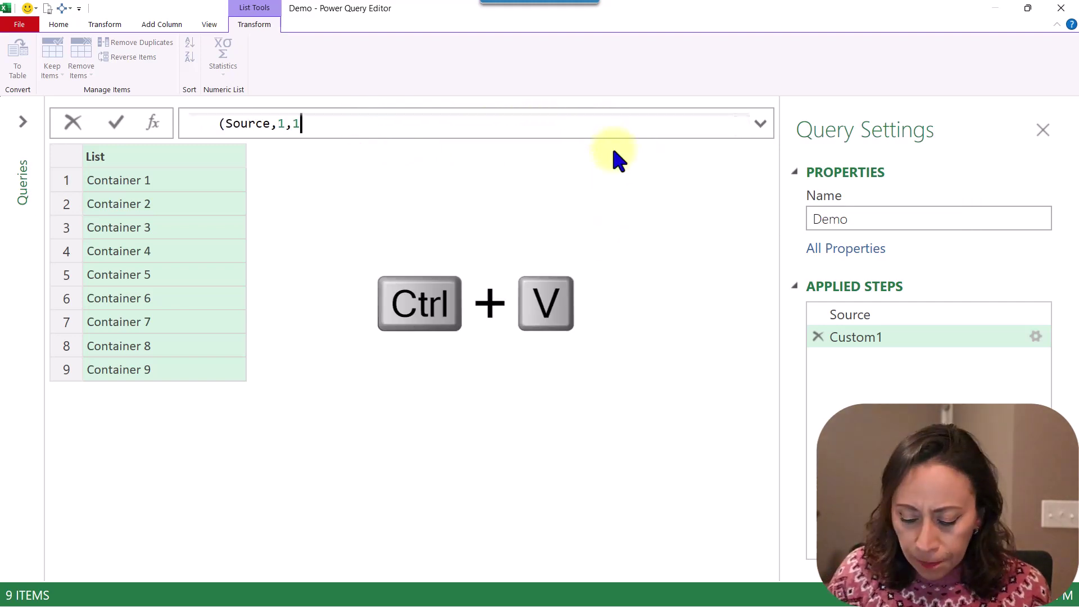
type(")")
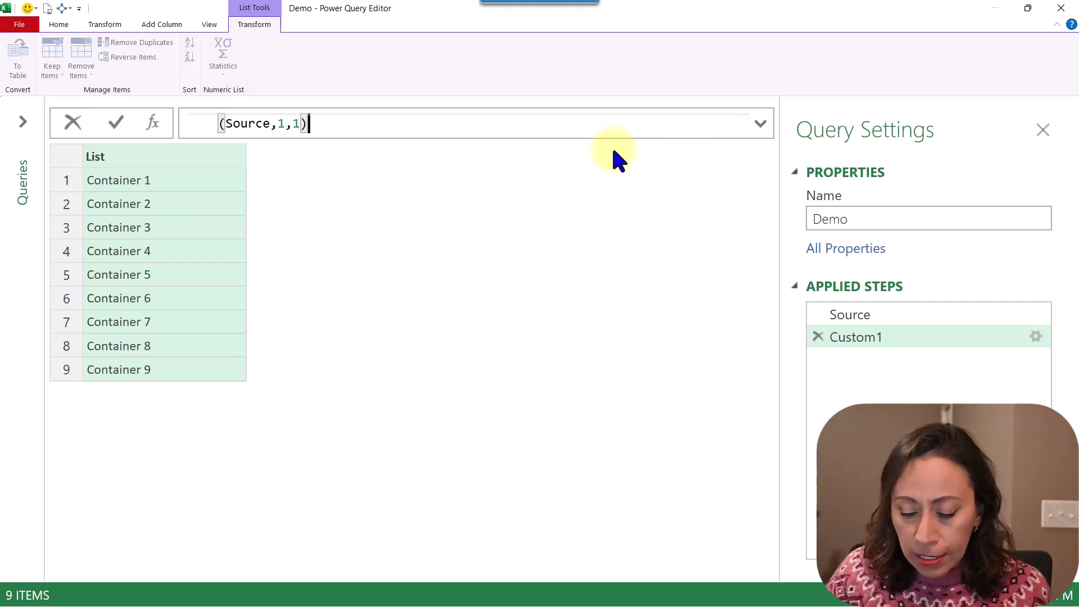
Close the list and the Table.FromColumns function with a curly brace and parenthesis, and commit the custom step's formula.
type("}")
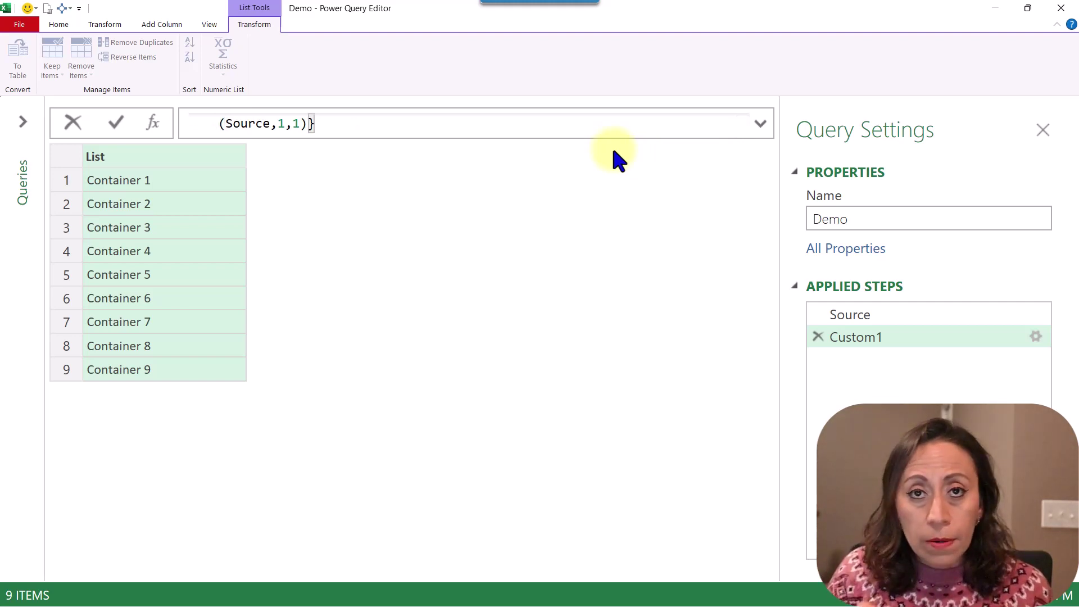
type(")")
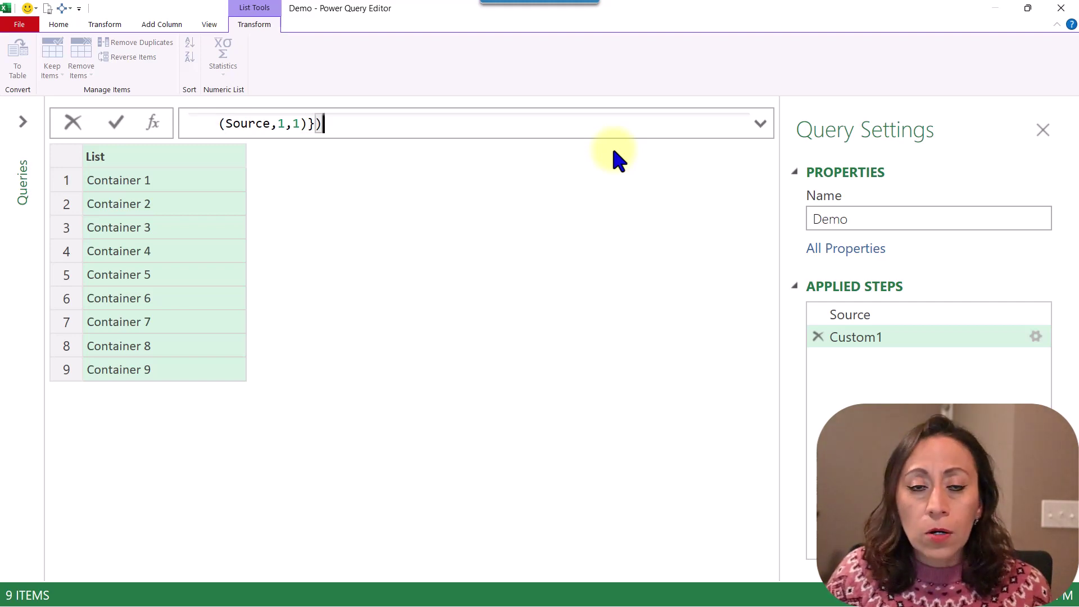
key("Return")
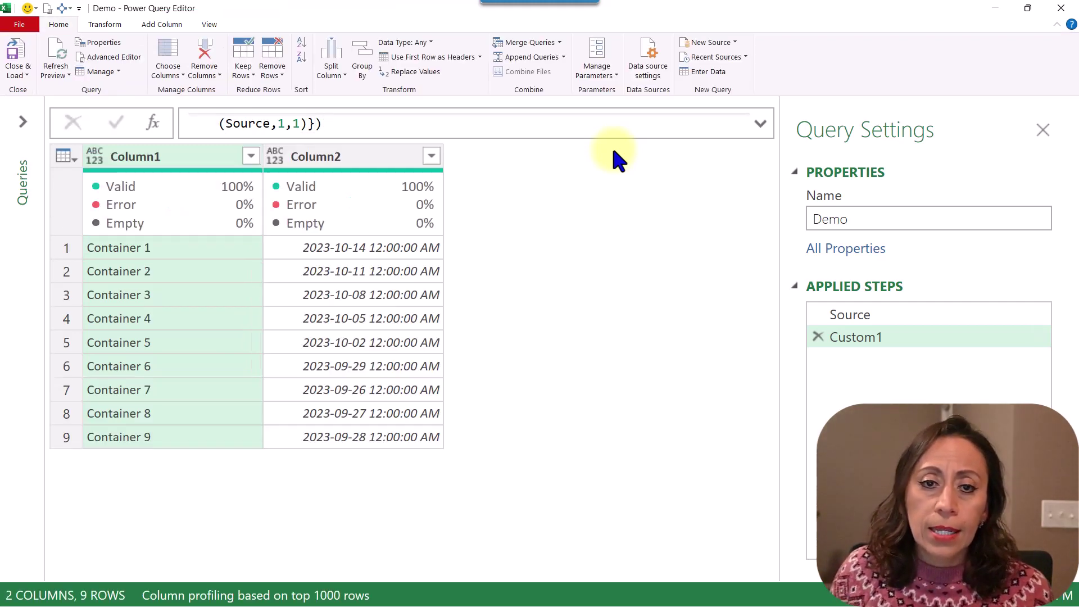
left_click(760, 123)
left_click(208, 240)
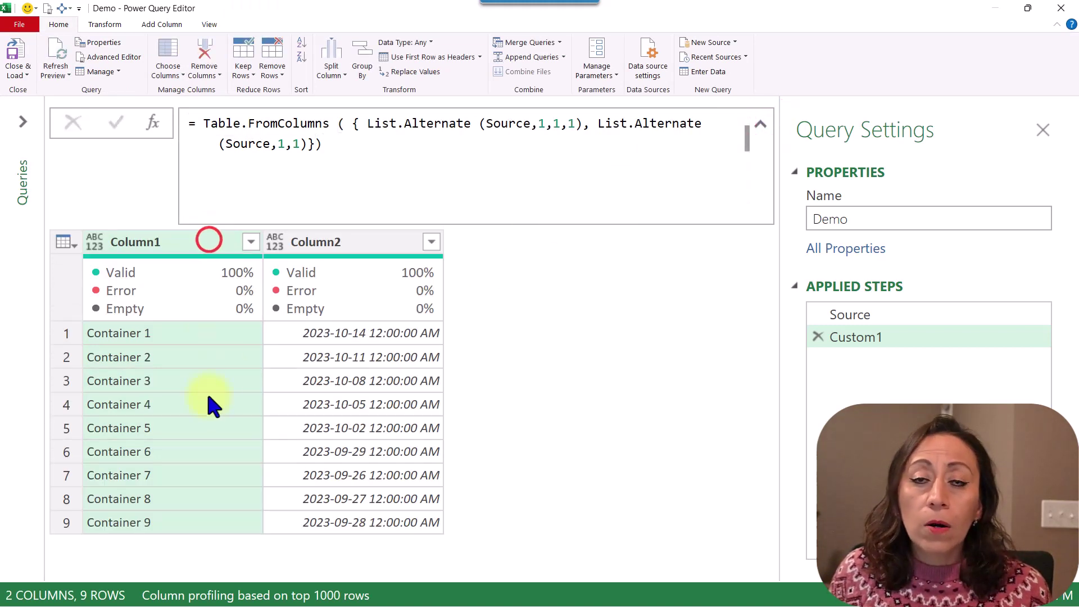
left_click(349, 241)
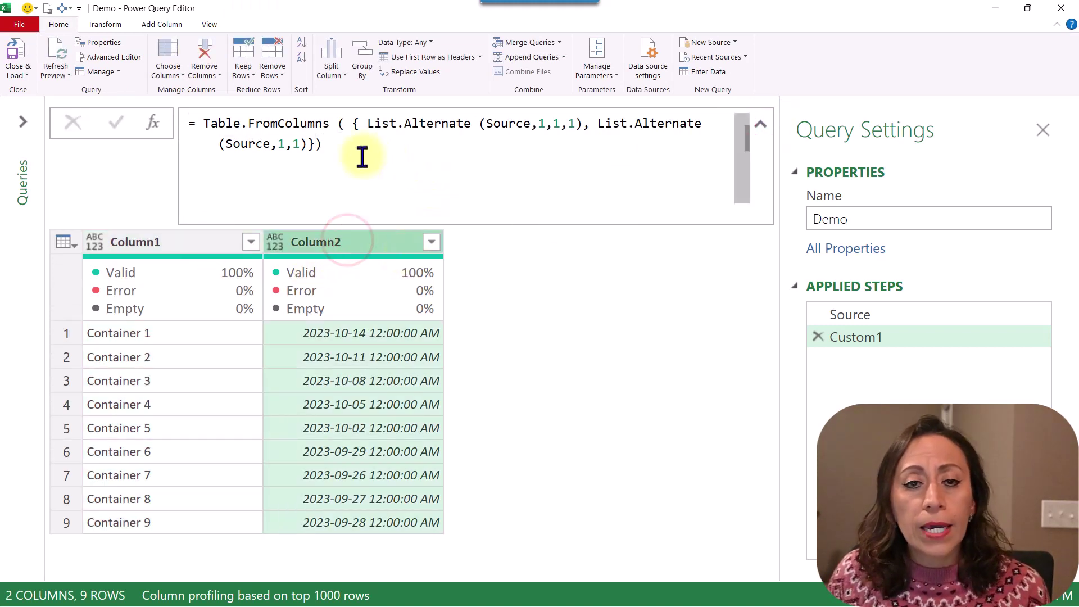
double_click(193, 236)
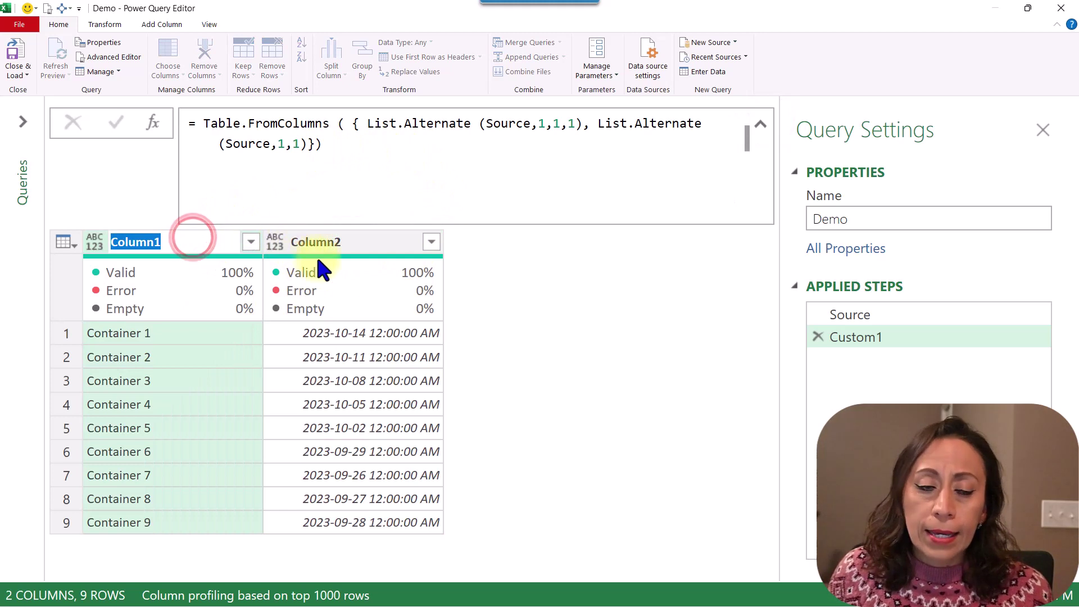
left_click(394, 264)
Add a column-names list as the second Table.FromColumns argument, with "Container Name" as its first entry.
left_click(294, 157)
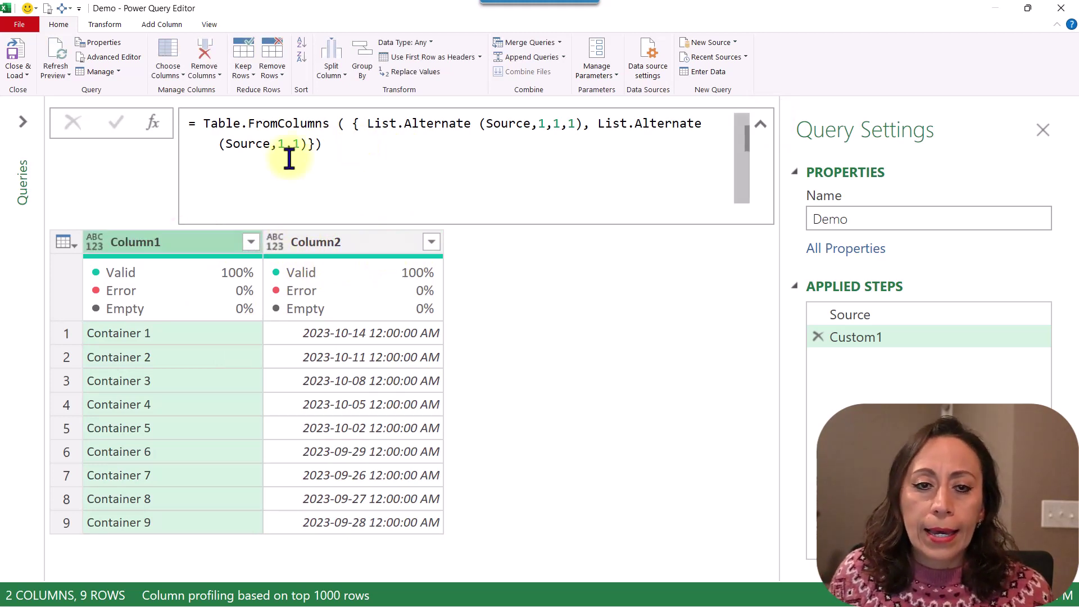
left_click(315, 145)
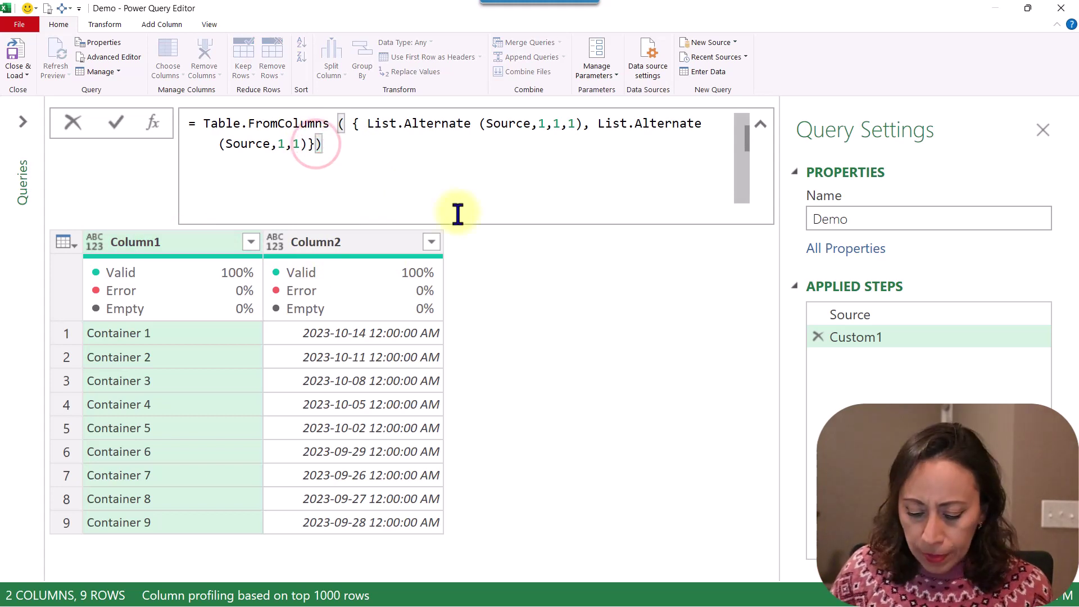
type(", ")
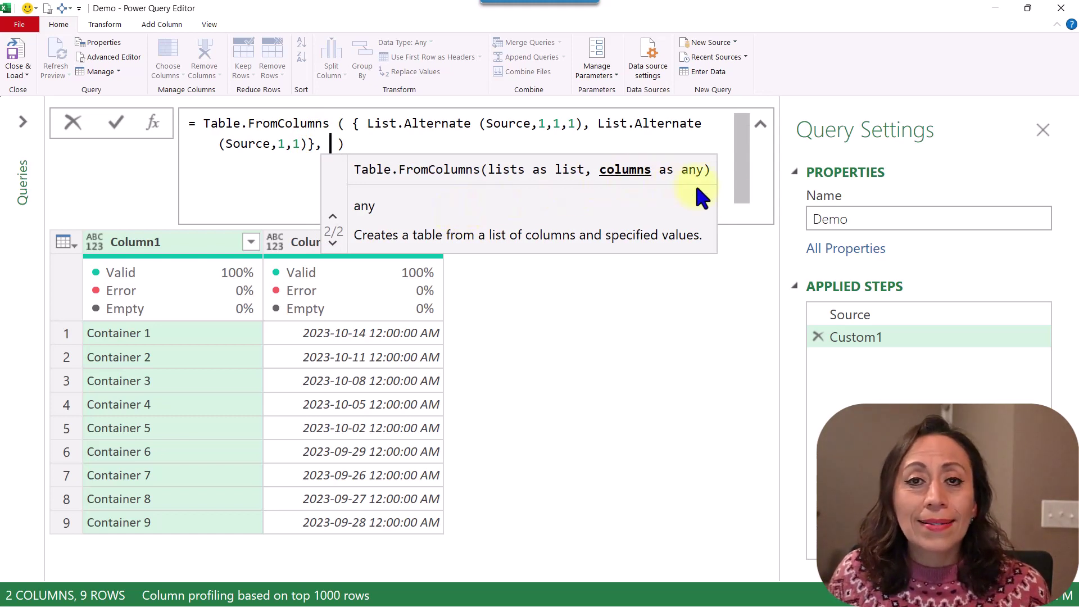
type(" {")
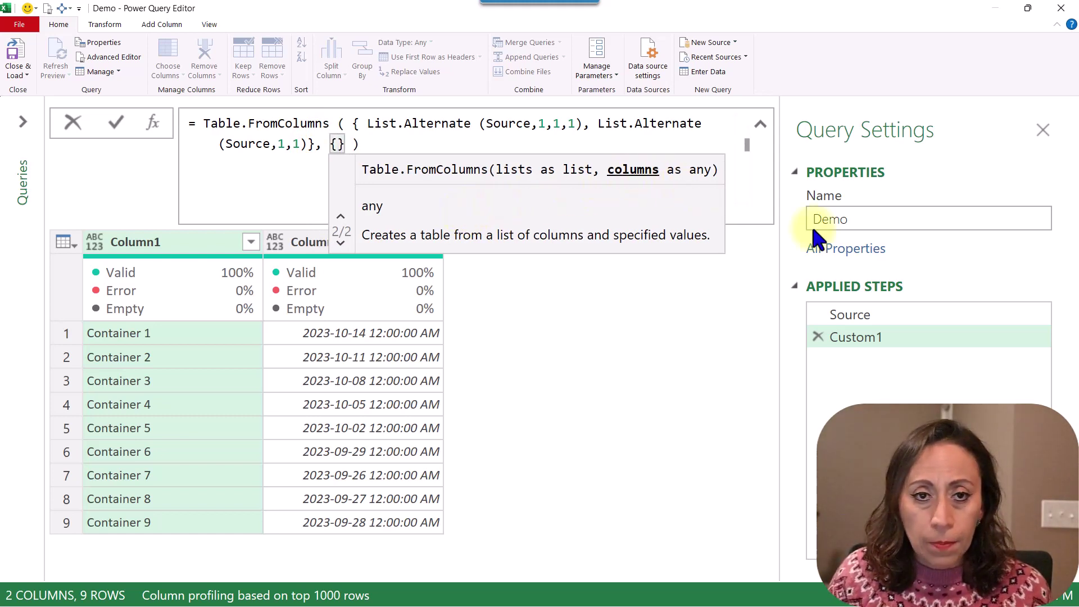
key("Left")
type("\"")
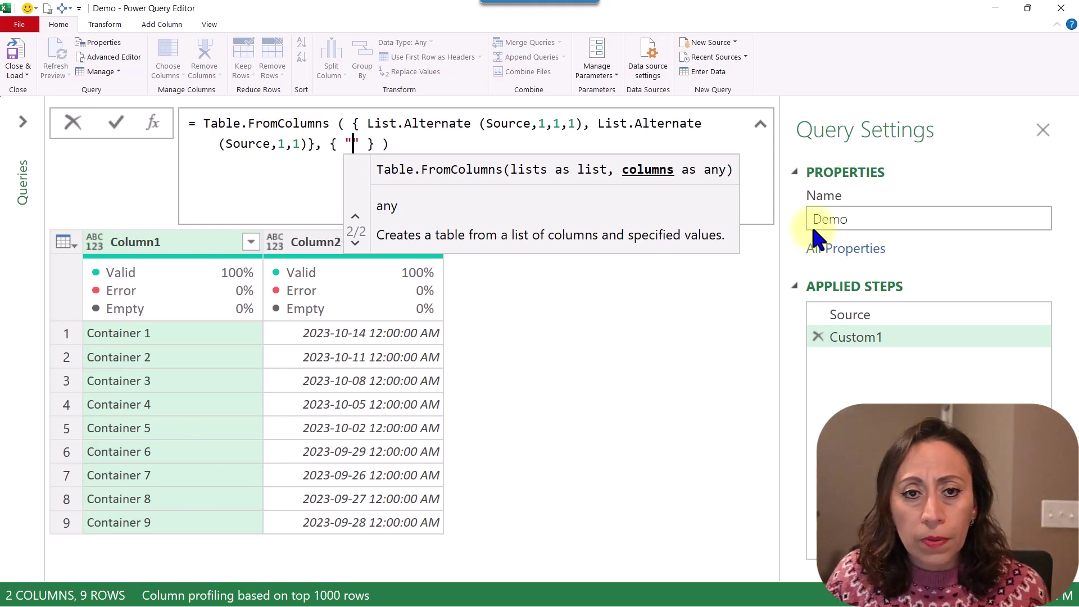
type("Contain")
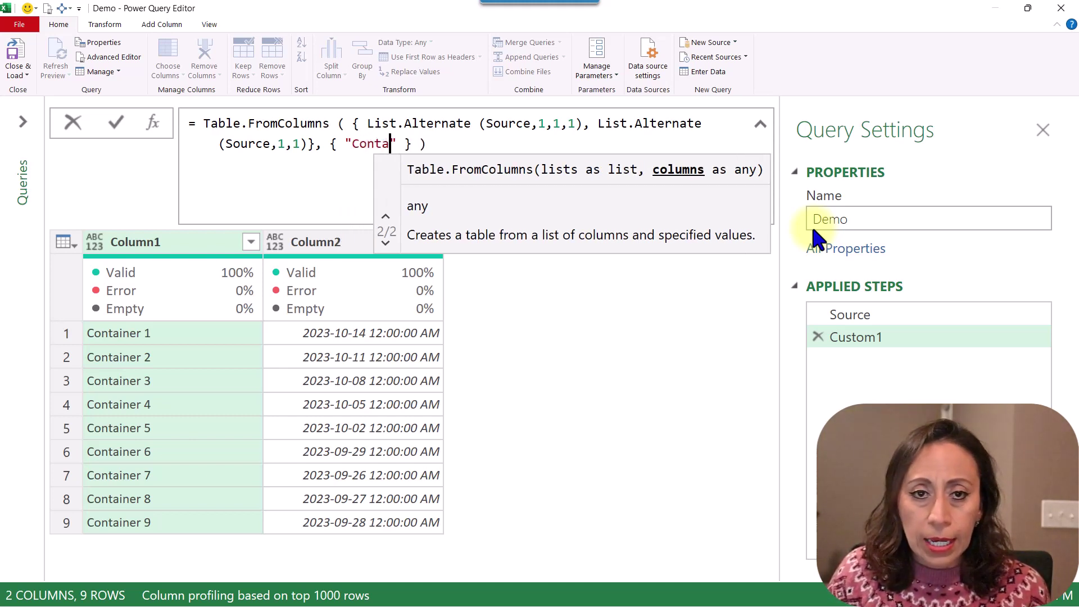
type("er Na")
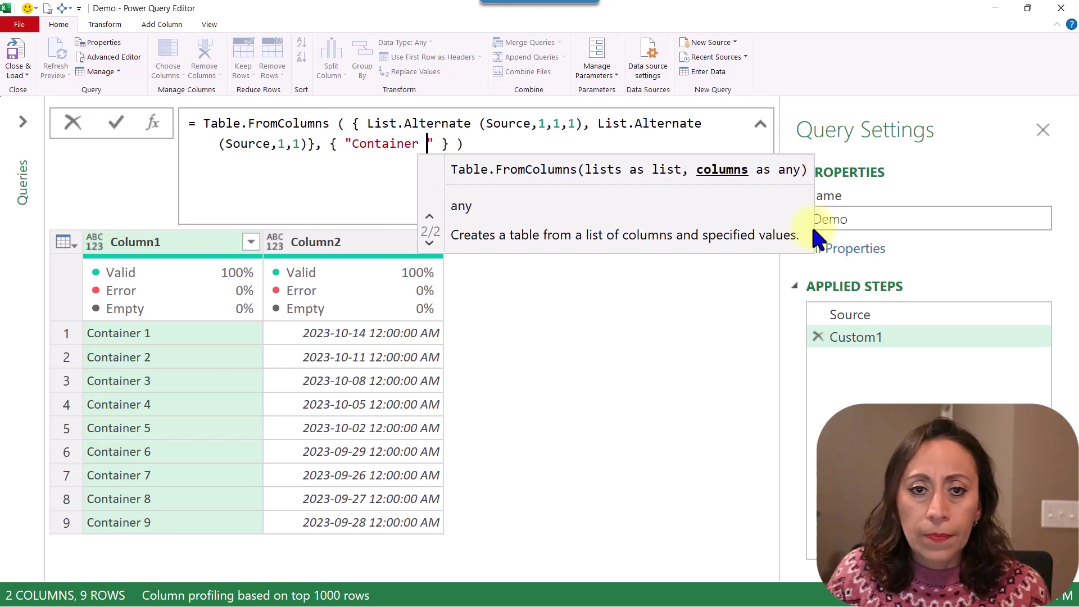
type("me\", ")
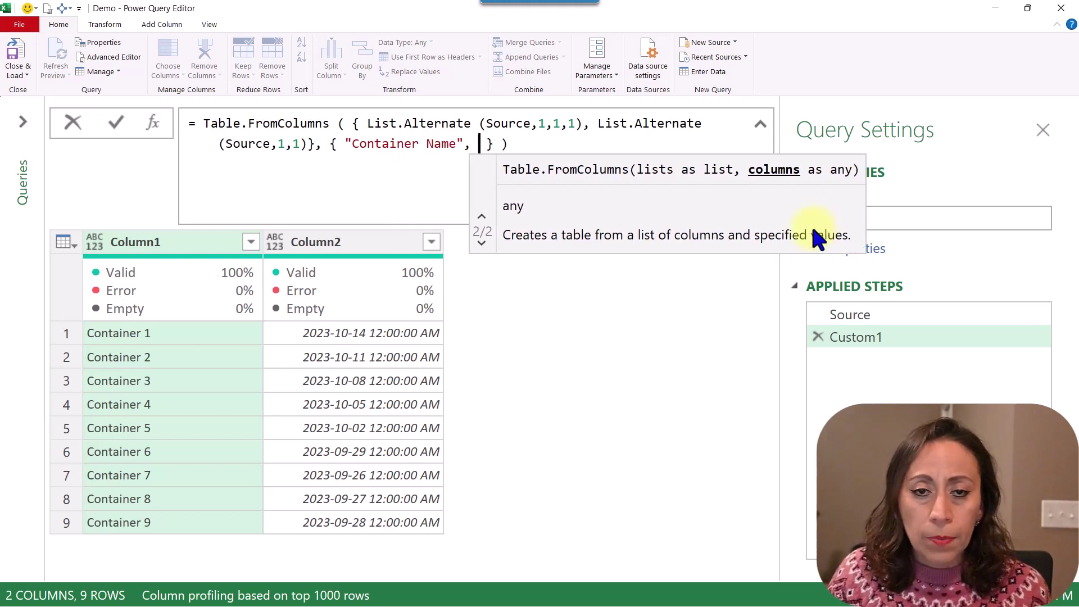
Enter "Date" as the second column name in the Table.FromColumns formula and commit it.
type("\"")
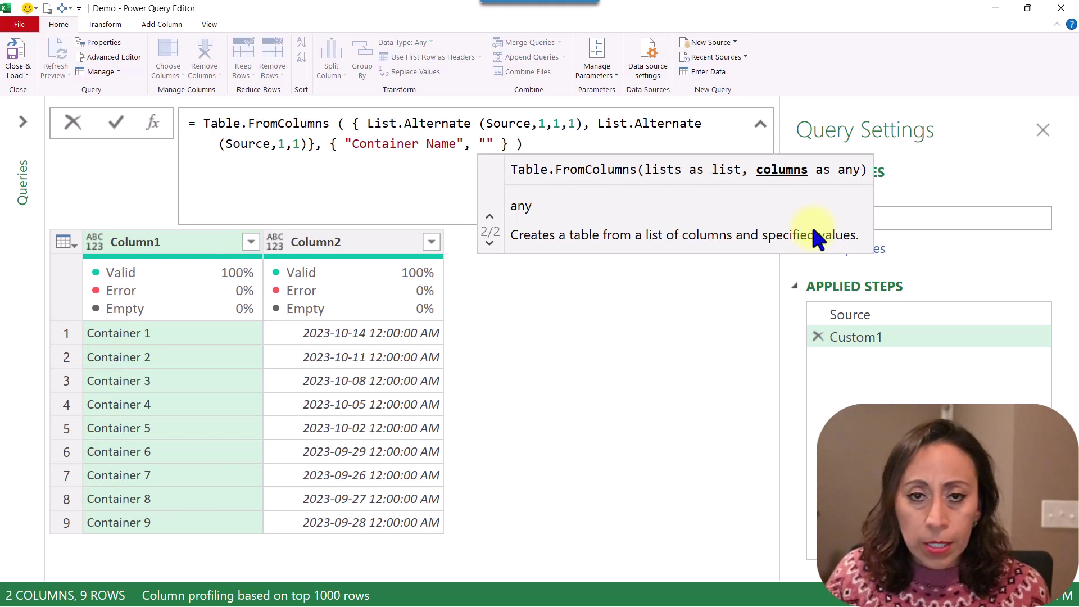
type("Date\"")
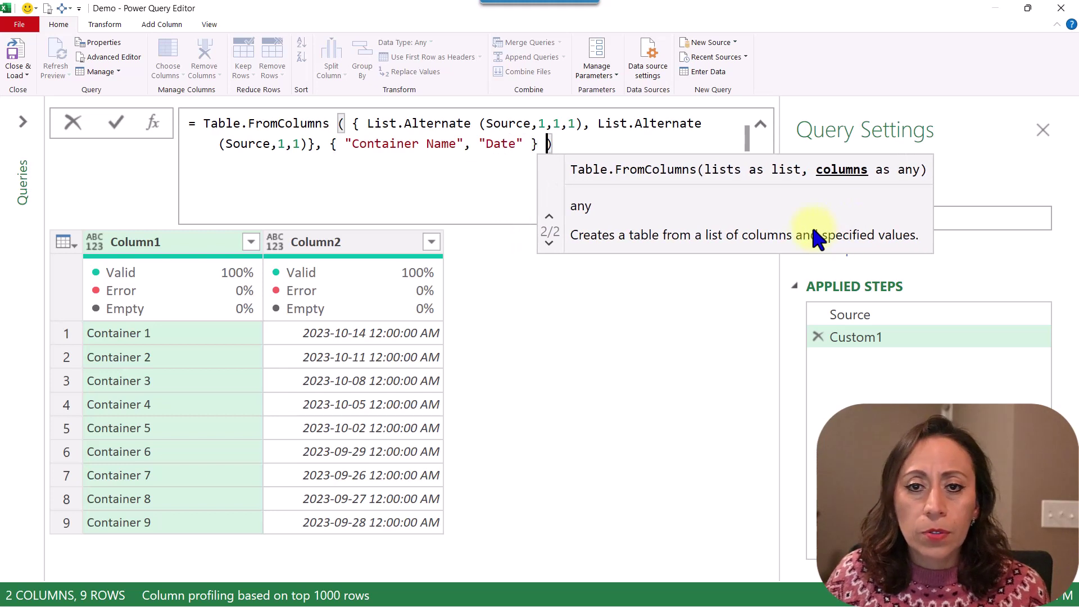
key("Return")
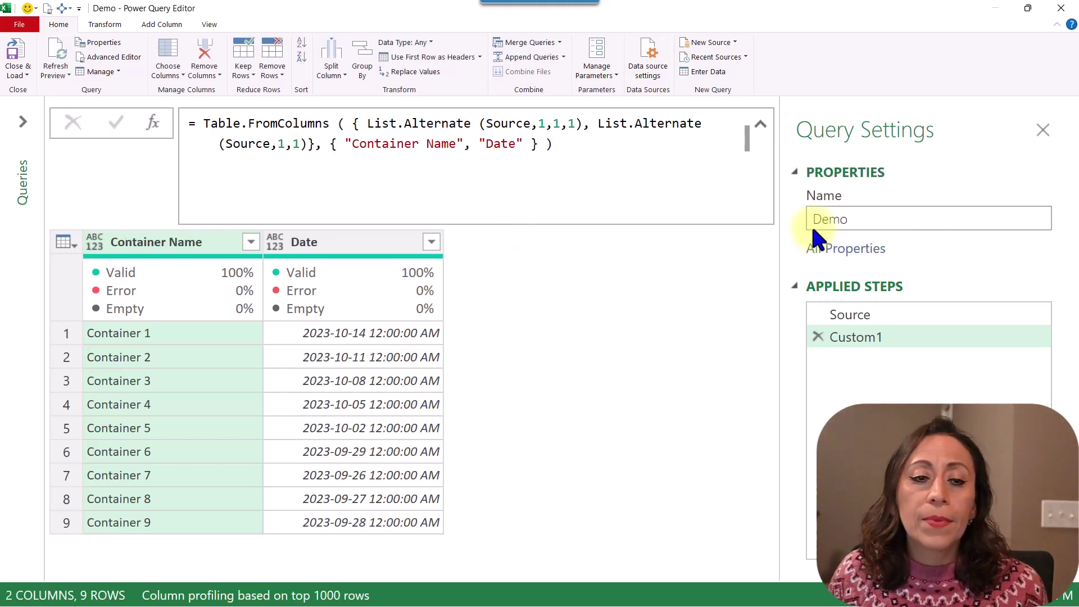
left_click(166, 242)
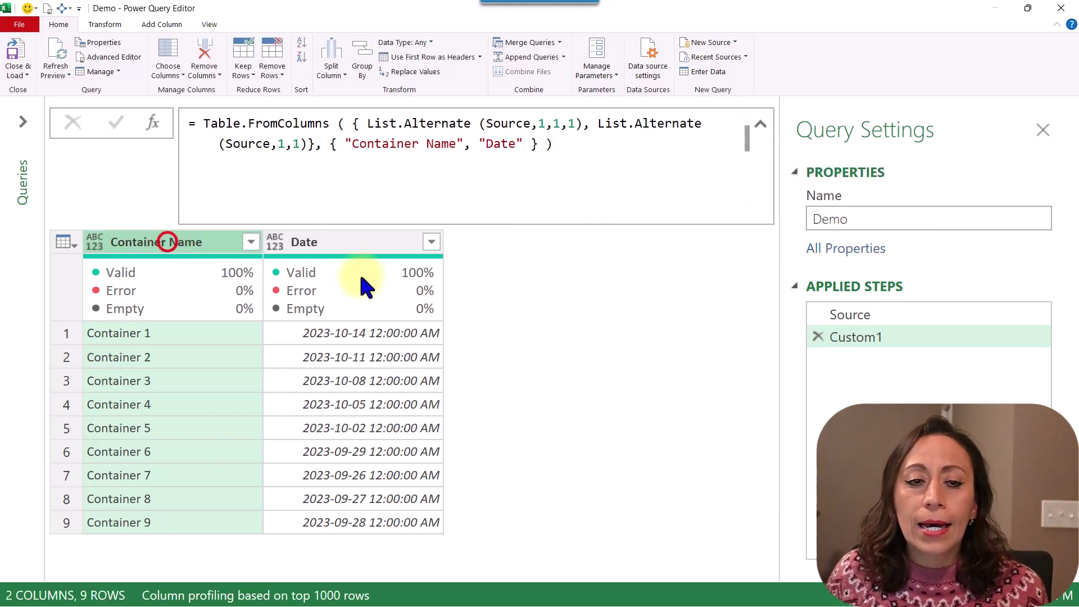
left_click(367, 242)
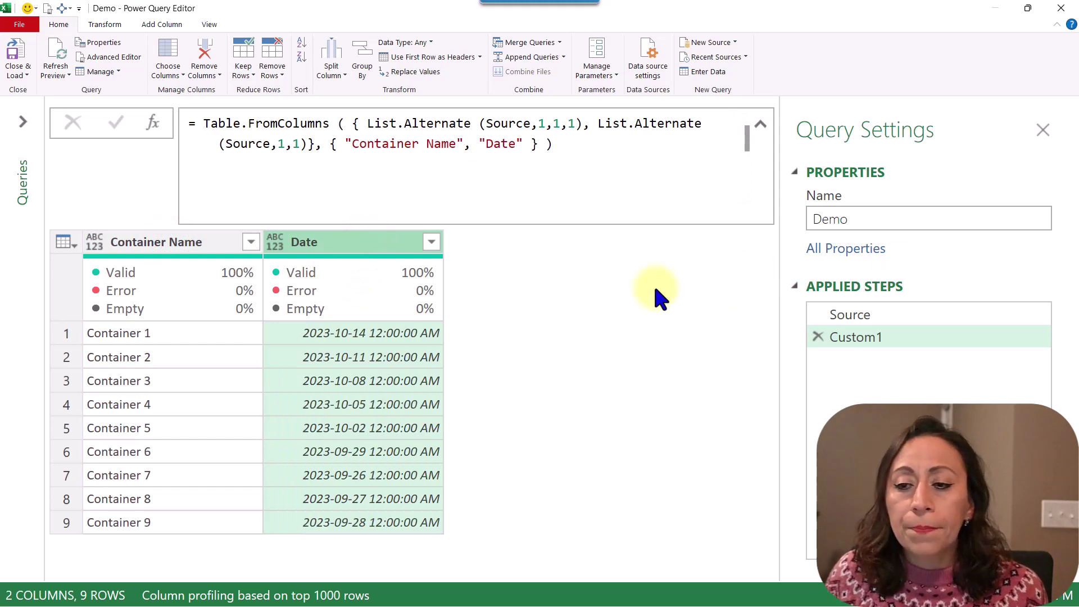
Close the query editor with Close & Load To to choose the query's load destination in Excel.
left_click_drag(357, 243, 315, 357)
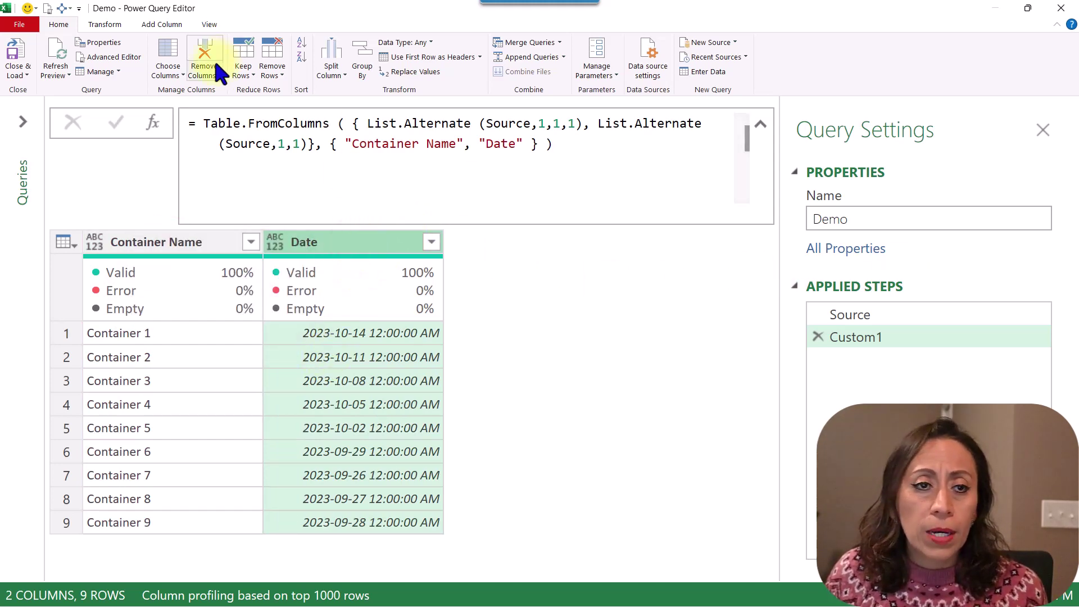
left_click(24, 71)
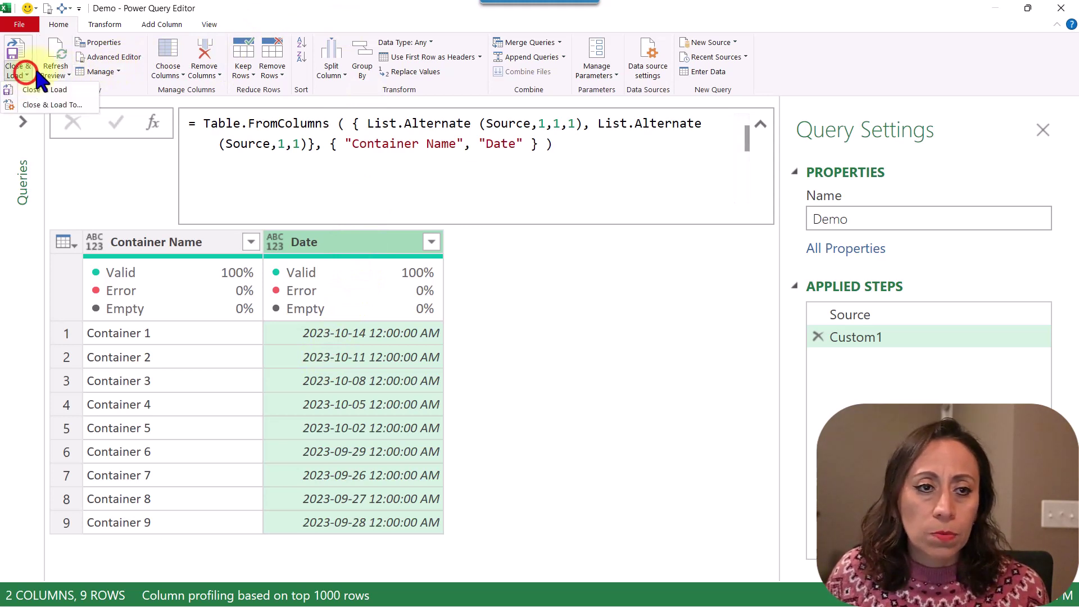
left_click(19, 62)
left_click(32, 103)
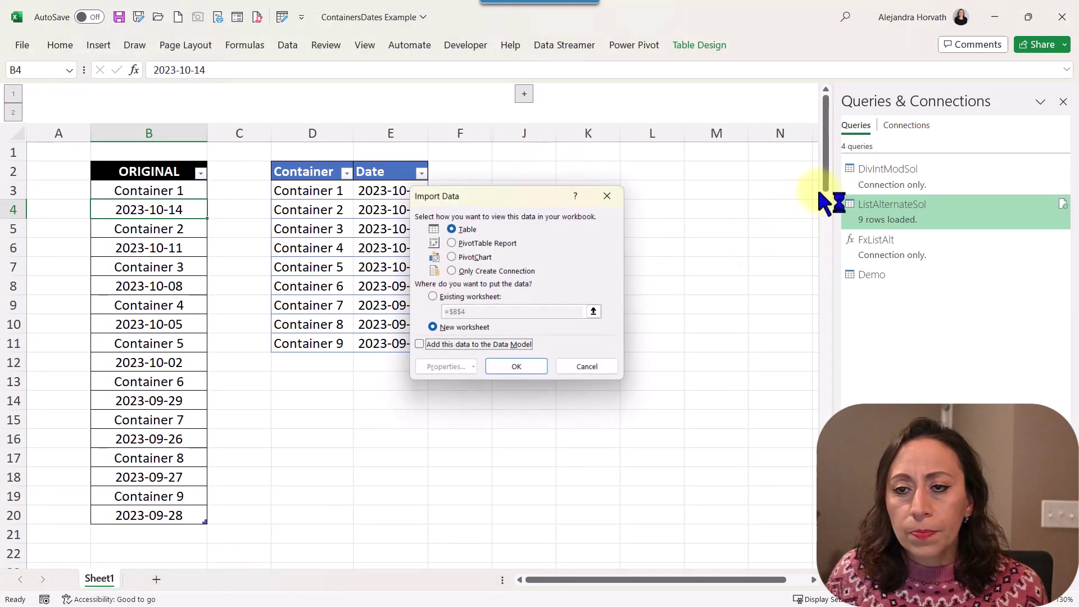
Load the Demo query as a table into the existing worksheet at cell J2 of Sheet1.
left_click_drag(530, 197, 335, 204)
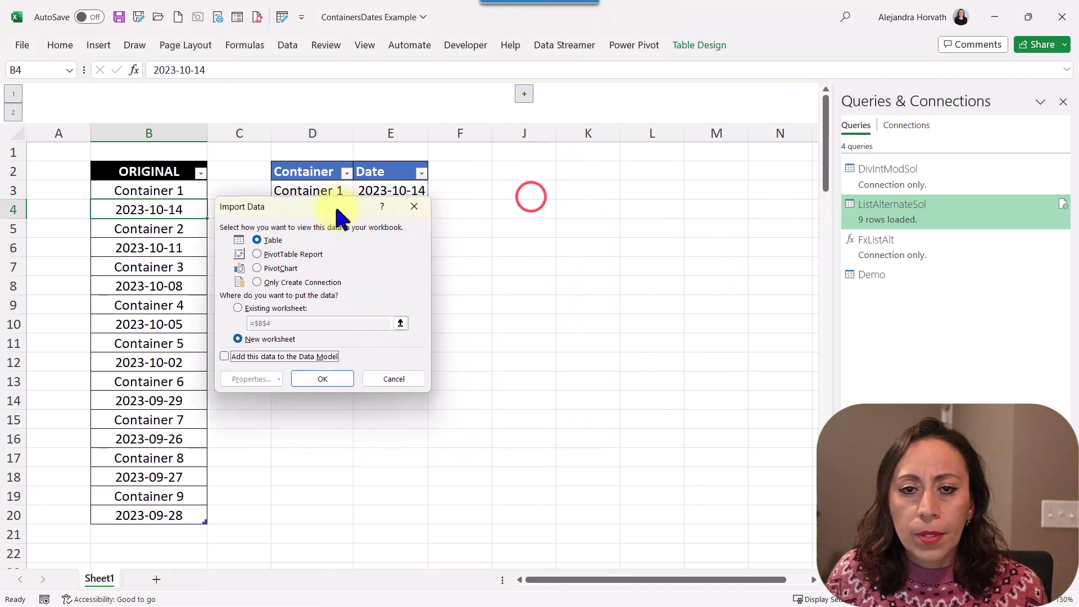
left_click(288, 282)
left_click(258, 240)
left_click(239, 308)
left_click(532, 172)
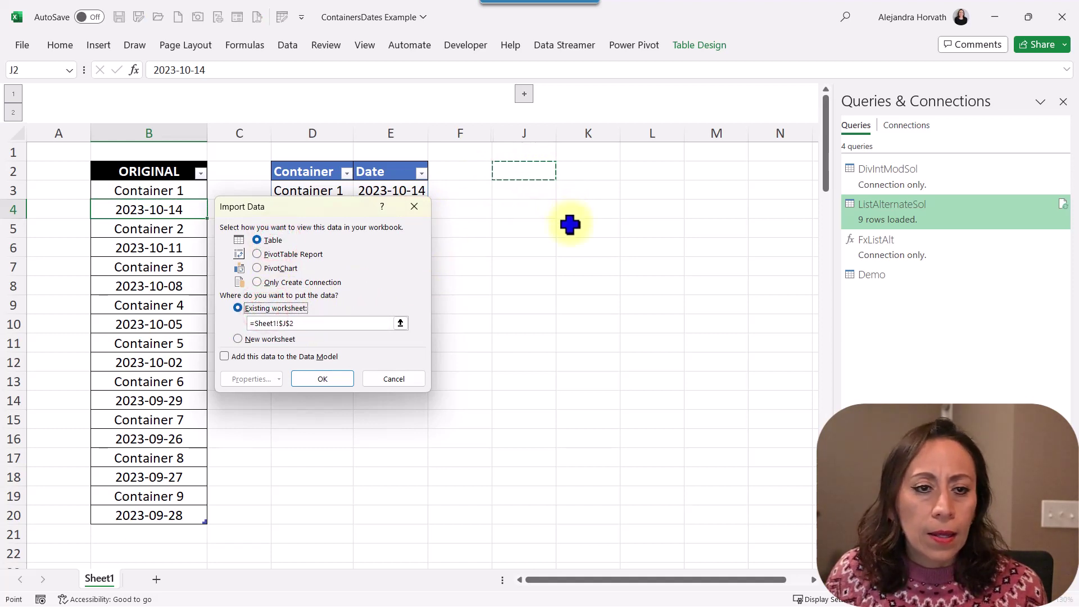
left_click(323, 379)
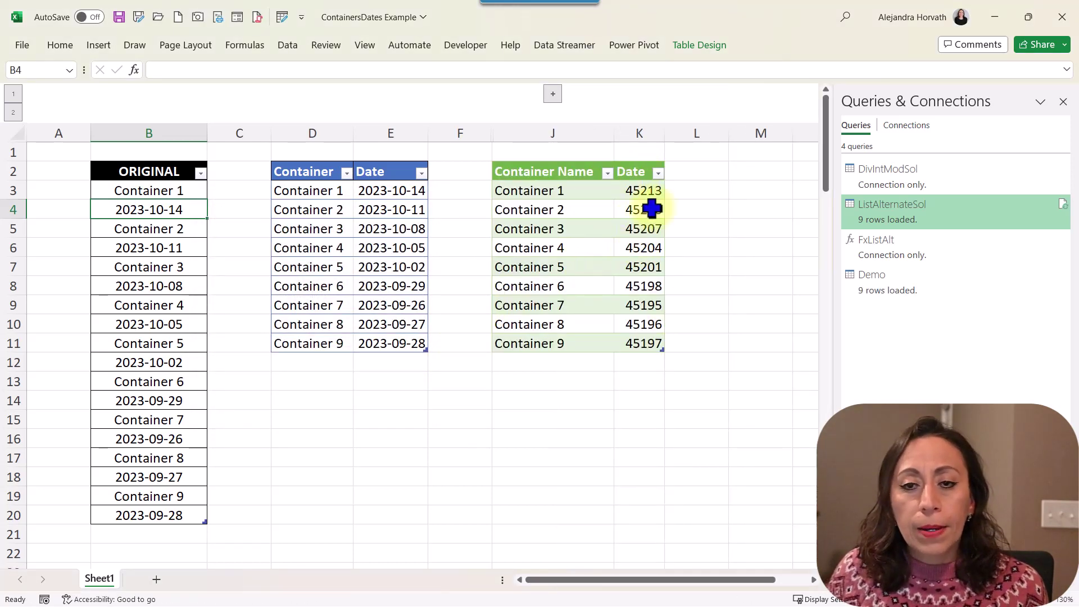
Format the Date values in K3:K11 of the loaded Demo table with the Date category's *2012-03-14 type.
left_click(573, 176)
left_click(645, 176)
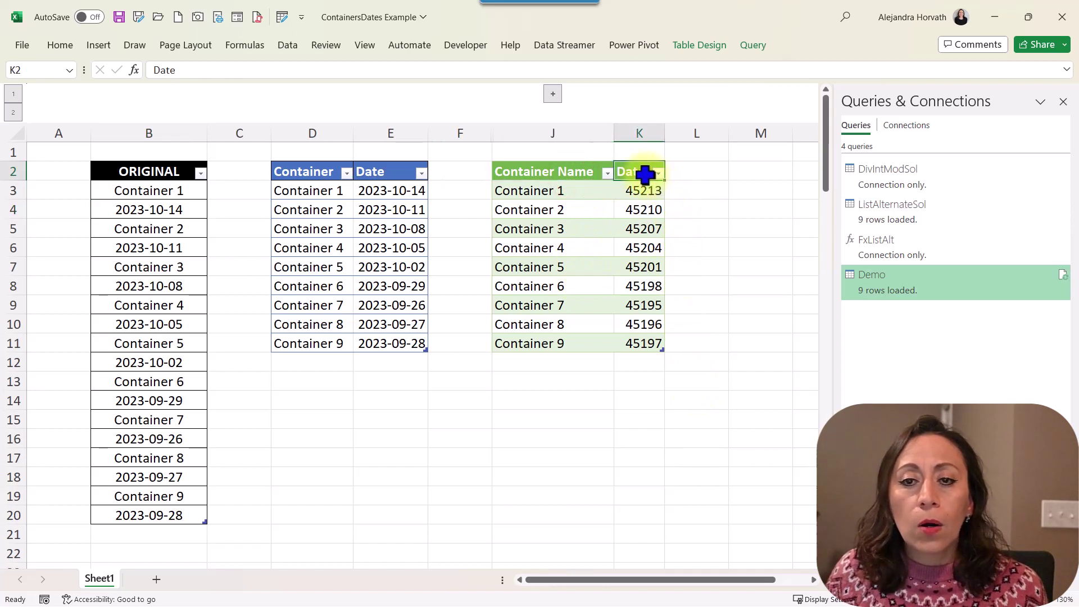
left_click_drag(636, 323, 638, 344)
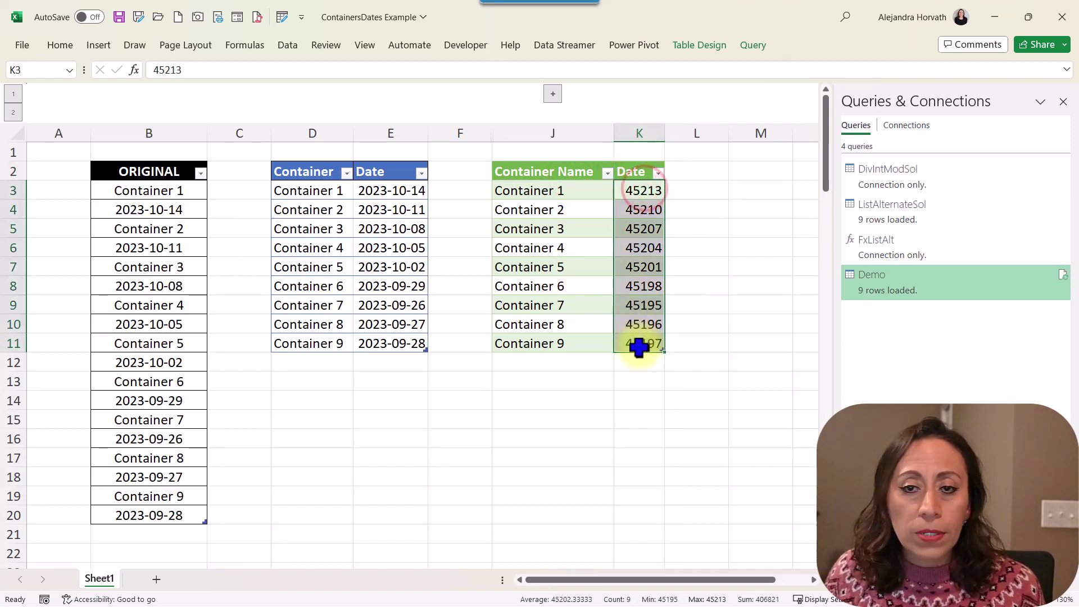
left_click(645, 130)
left_click(644, 170)
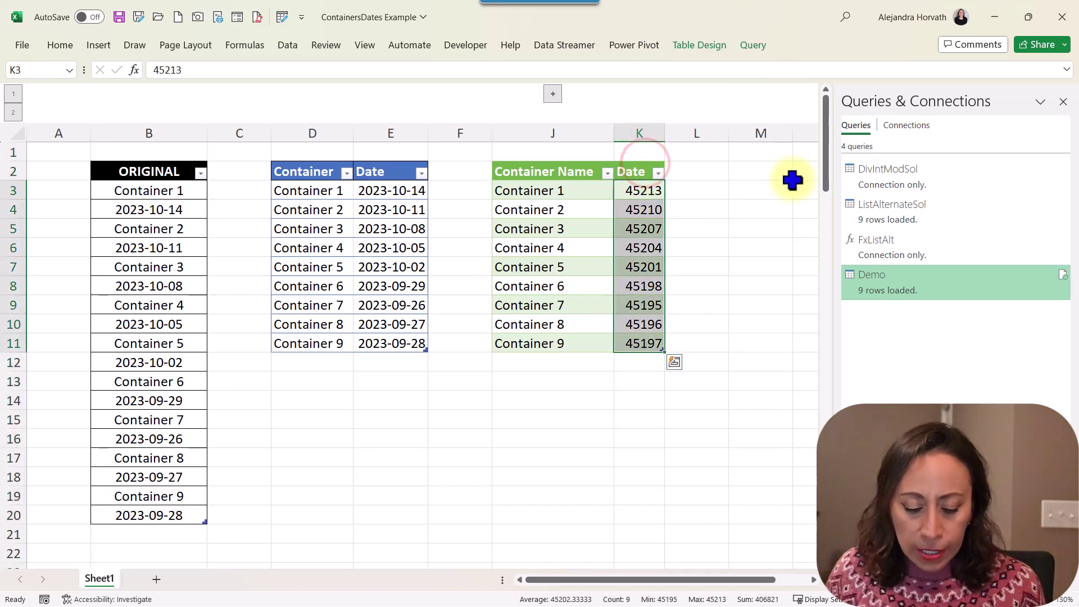
key("ctrl+1")
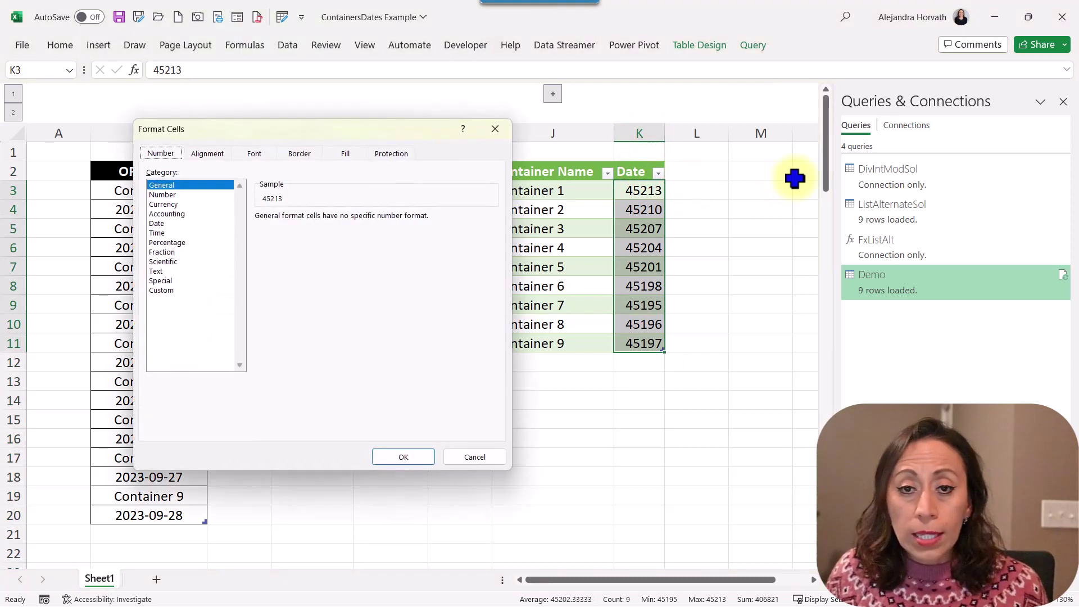
left_click_drag(370, 128, 516, 126)
left_click(315, 219)
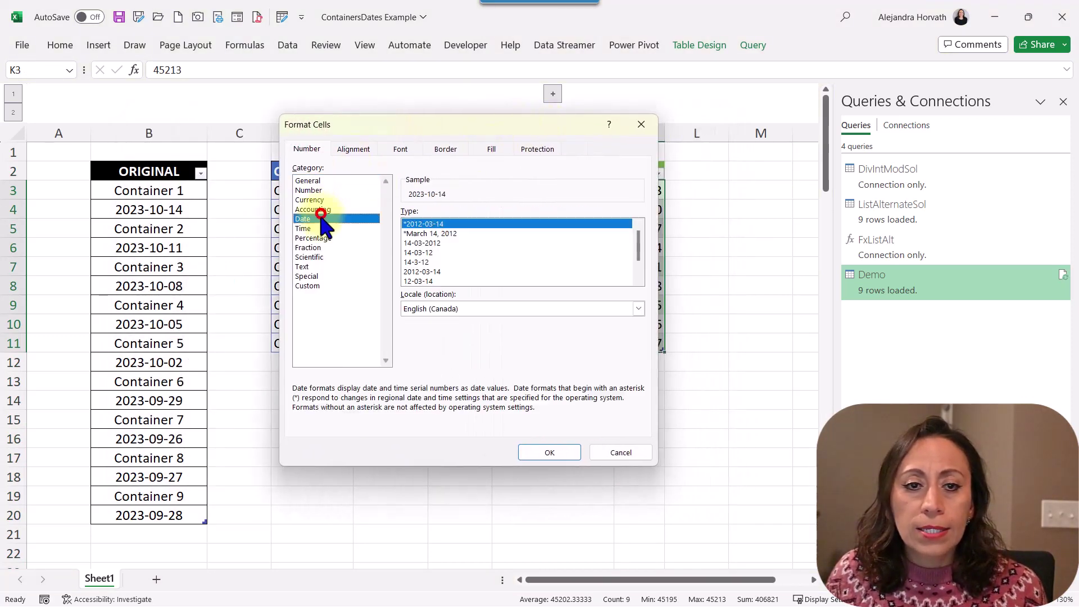
left_click(556, 453)
left_click(654, 214)
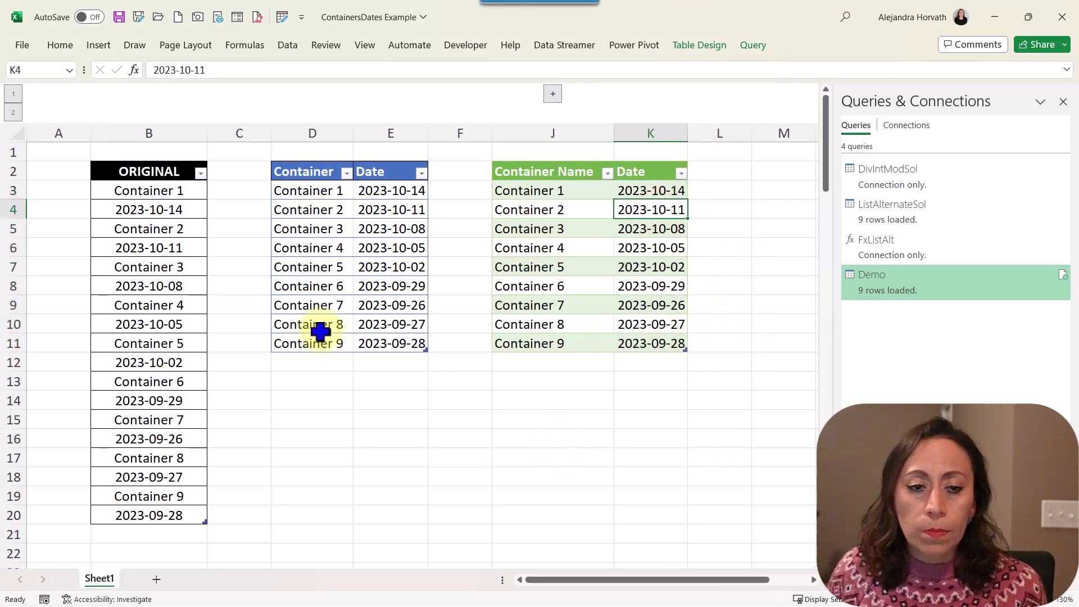
Extend the ORIGINAL table through row 24 by filling down, adding Container 10, 2023-09-29, Container 11 and 2023-09-30.
scroll(243, 414, "down", 2)
left_click_drag(201, 382, 211, 478)
left_click(193, 417)
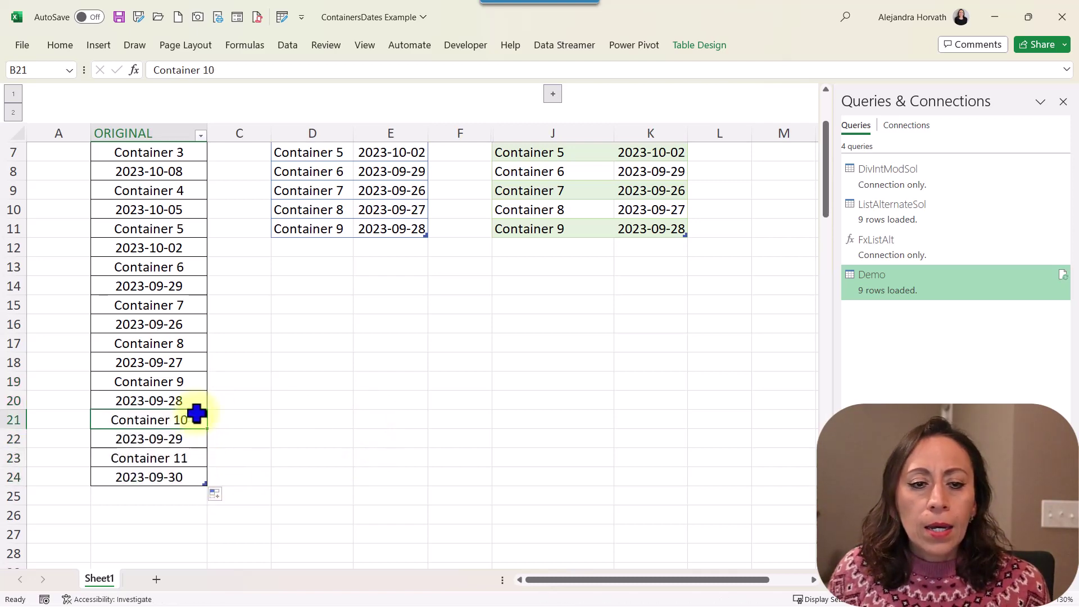
left_click(193, 457)
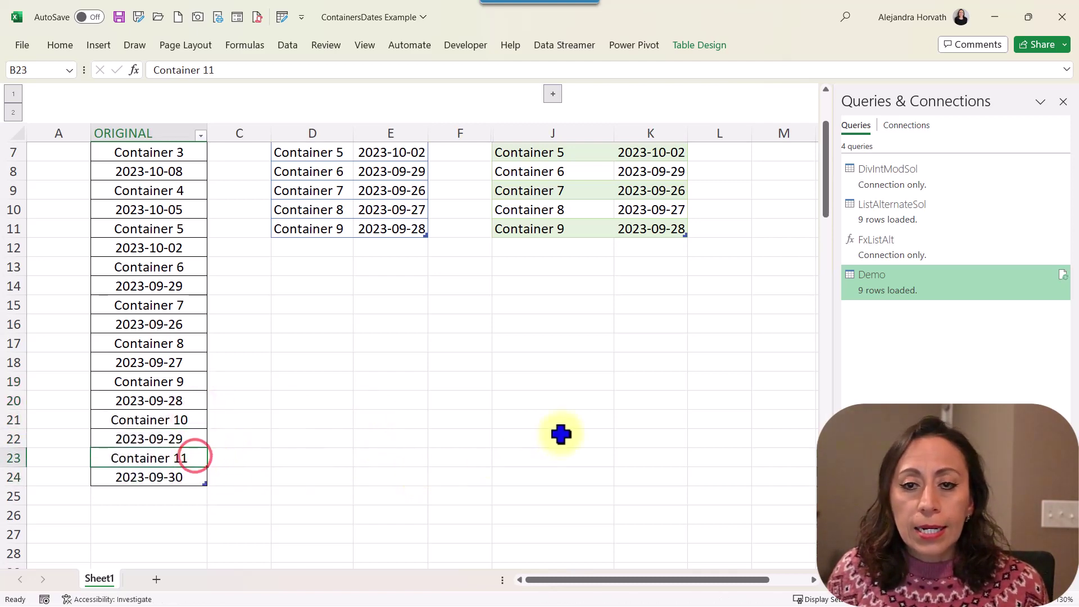
Refresh only the loaded Demo table from the extended ORIGINAL source and check its added rows for Container 10 and Container 11.
scroll(579, 421, "down", 1)
scroll(585, 405, "up", 3)
left_click(619, 269)
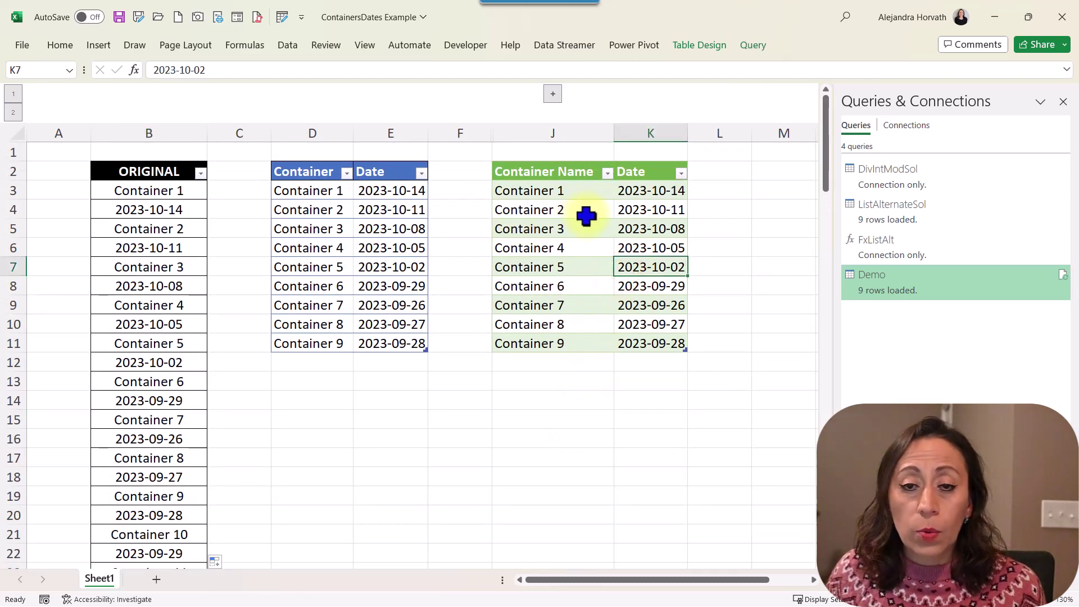
left_click(883, 284)
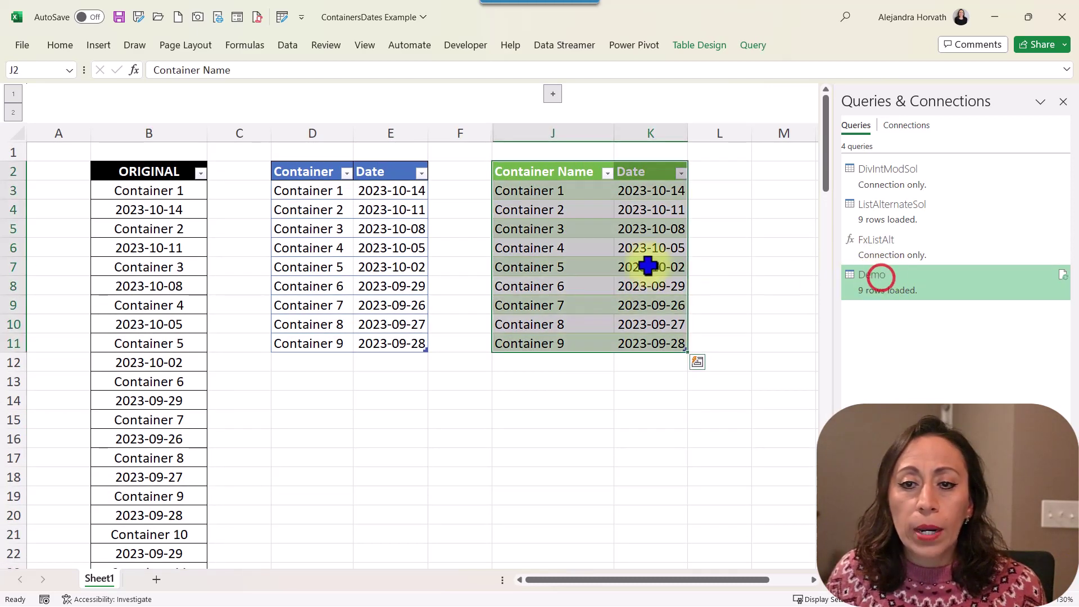
right_click(633, 256)
left_click(602, 257)
right_click(602, 257)
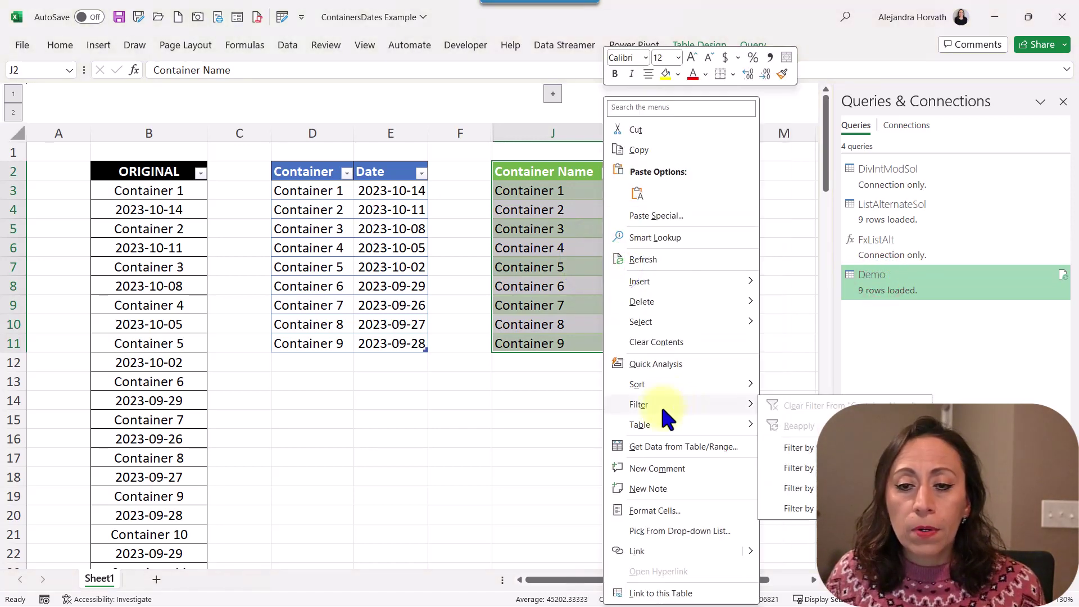
left_click(661, 260)
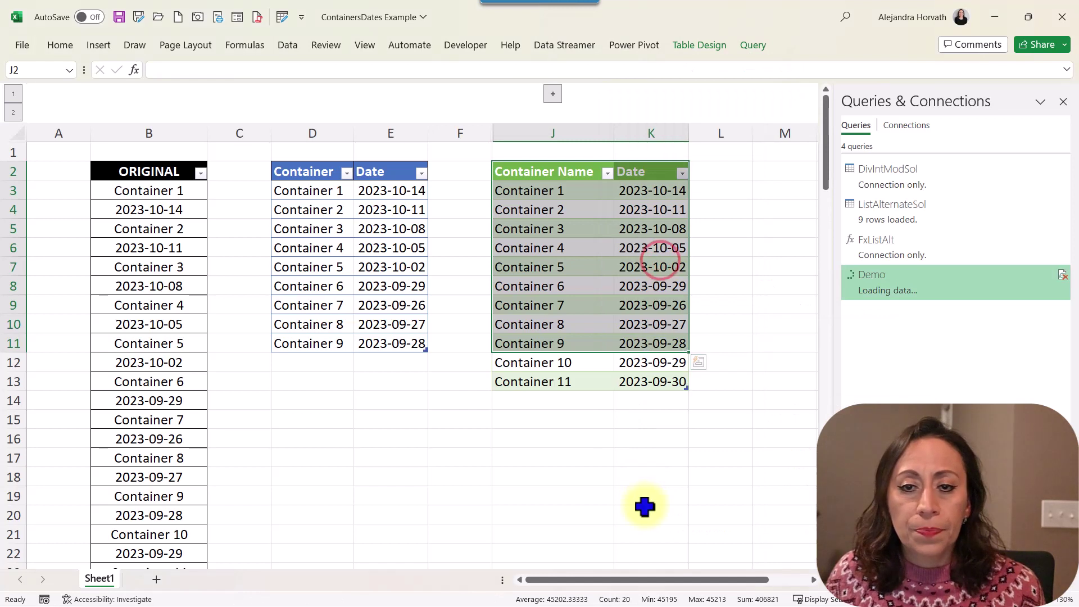
left_click(583, 354)
left_click(588, 382)
left_click(605, 344)
left_click(622, 381)
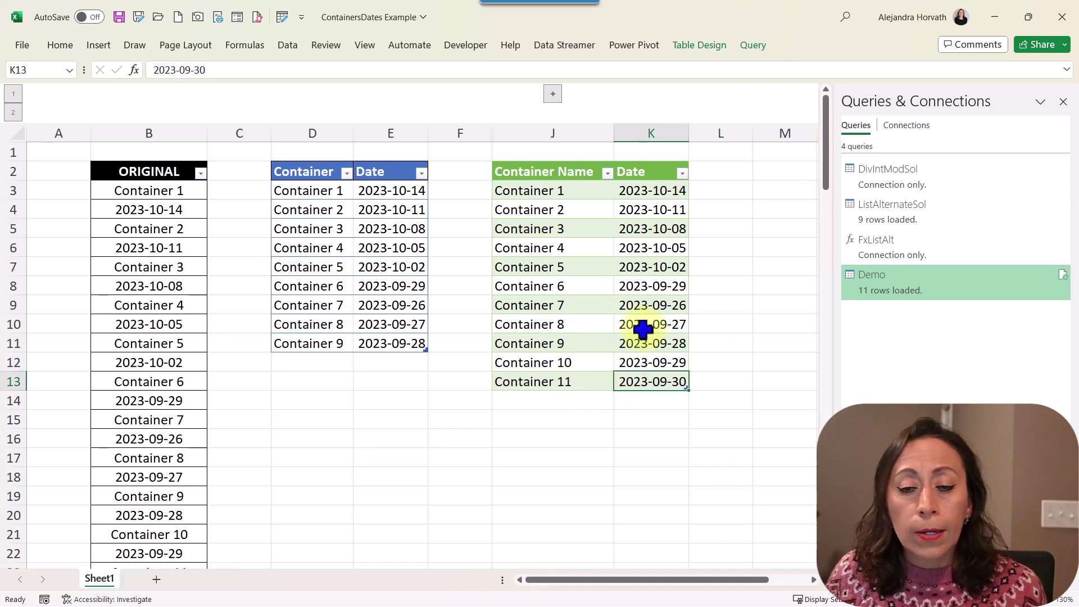
left_click(581, 361)
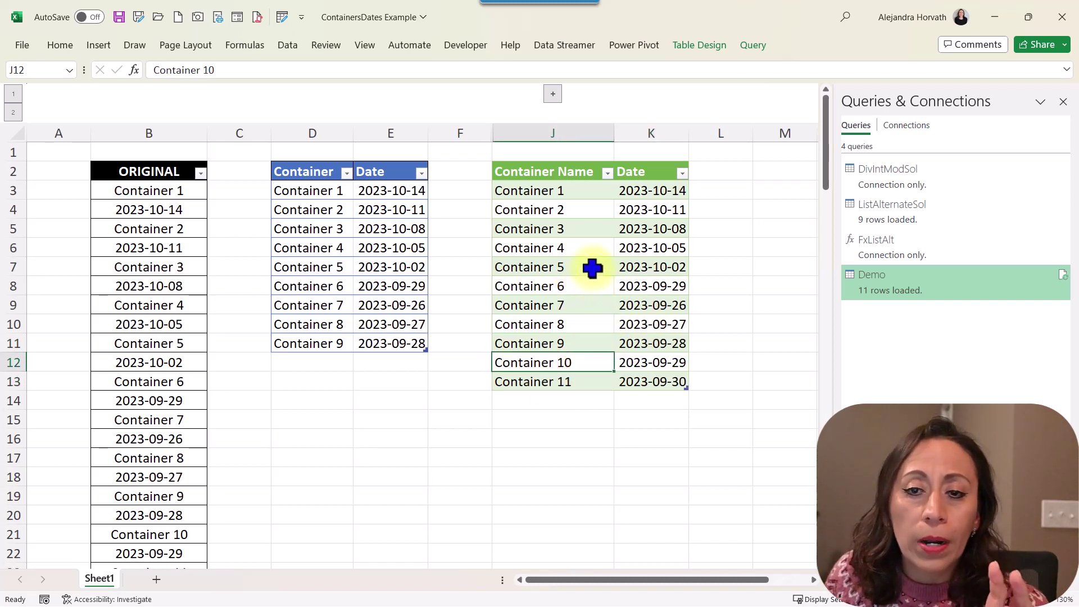
Undo the refresh of the Demo table.
right_click(593, 268)
left_click(548, 264)
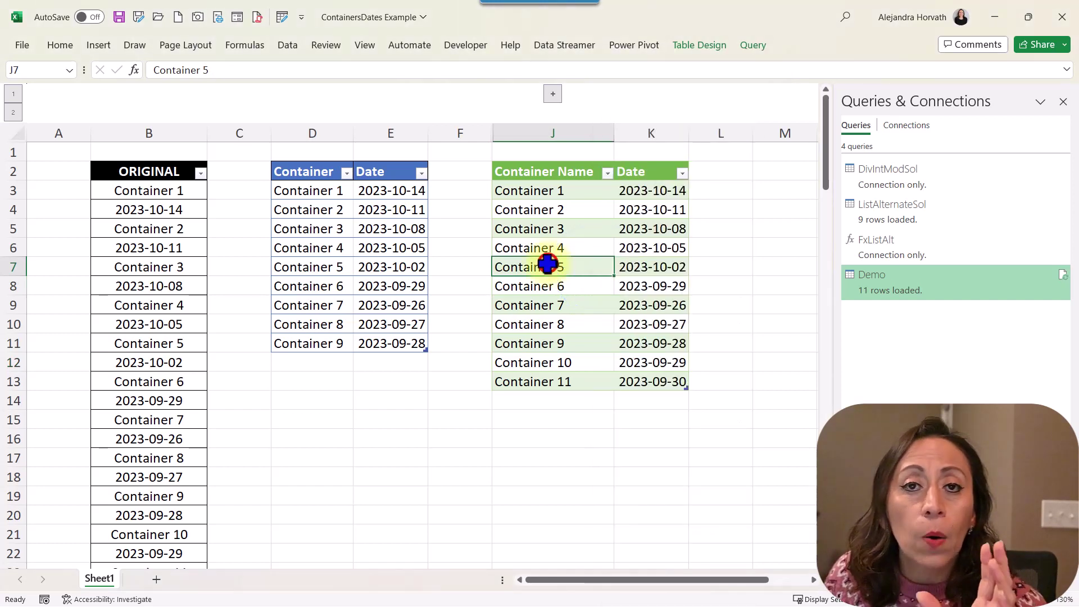
left_click(376, 253)
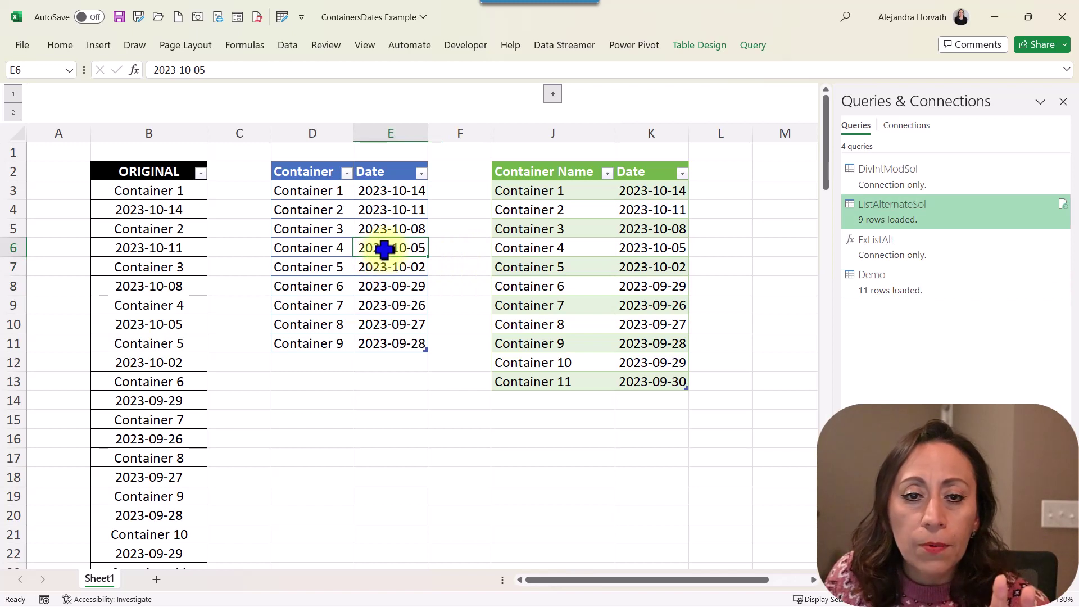
left_click(570, 260)
key("ctrl+z")
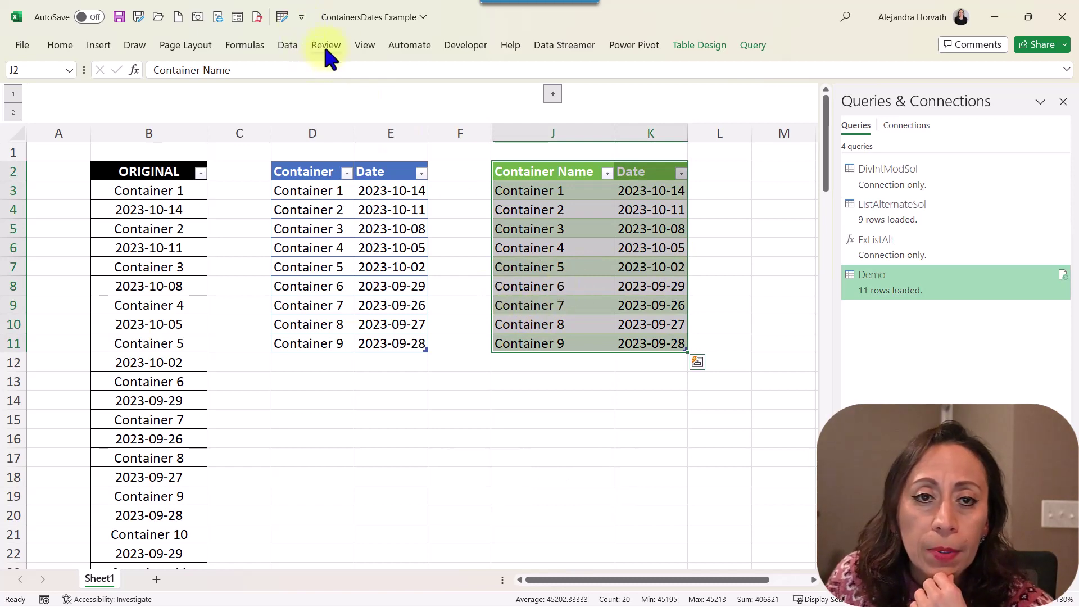
Refresh all workbook queries together so both the ListAlternateSol and Demo tables take in the rows added to ORIGINAL.
left_click(293, 45)
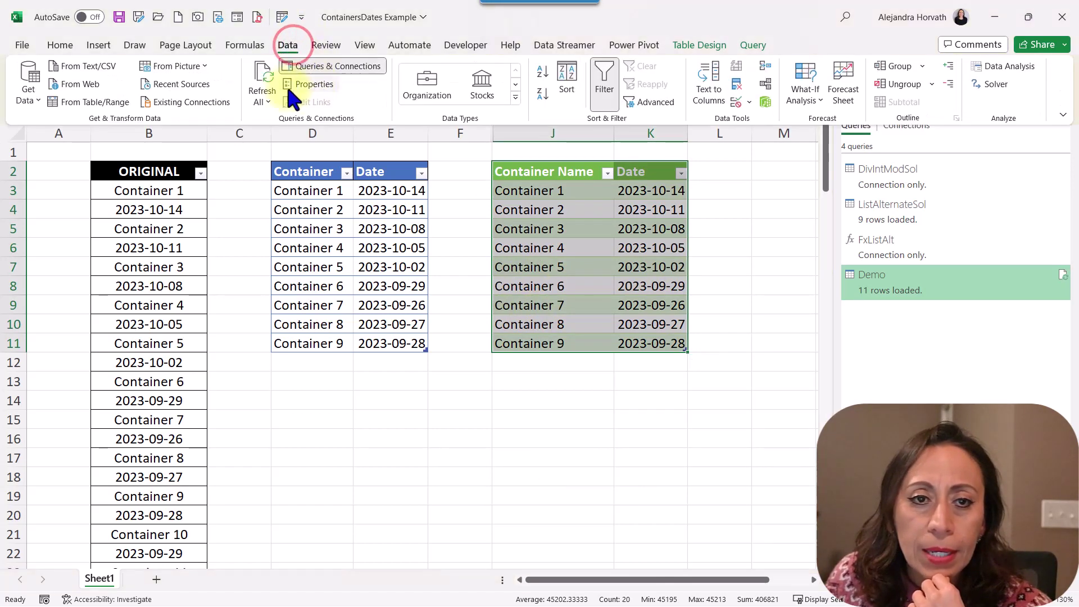
left_click(266, 100)
left_click(268, 120)
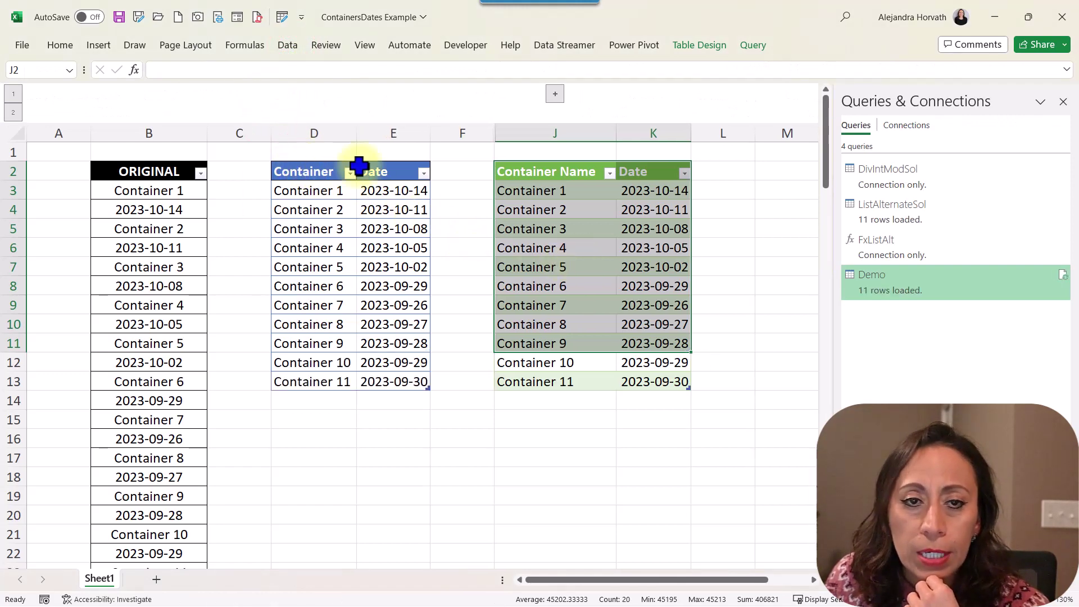
left_click(655, 264)
left_click(365, 261)
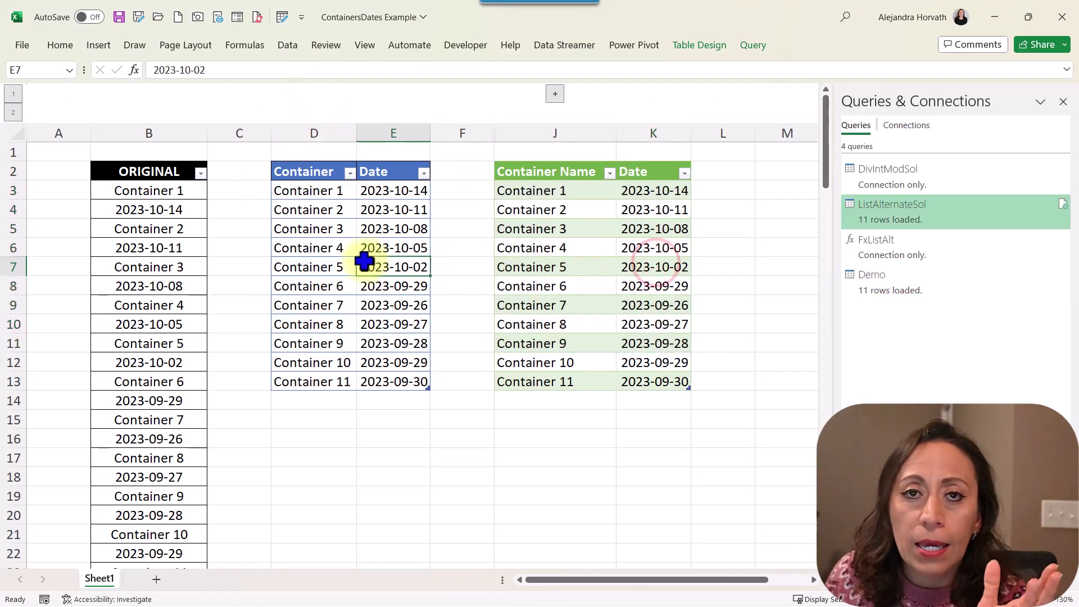
left_click(590, 265)
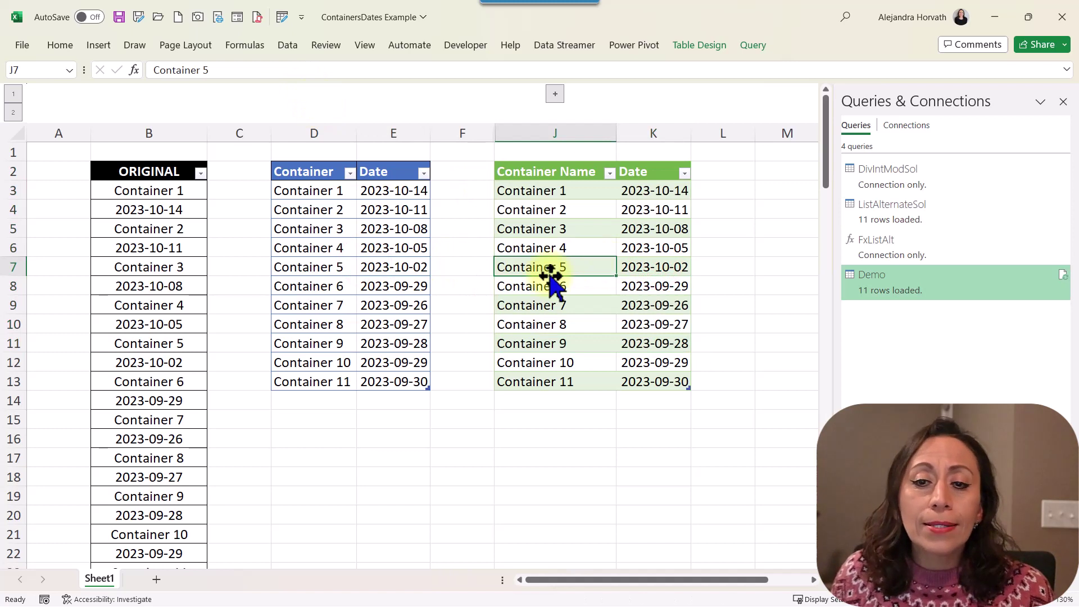